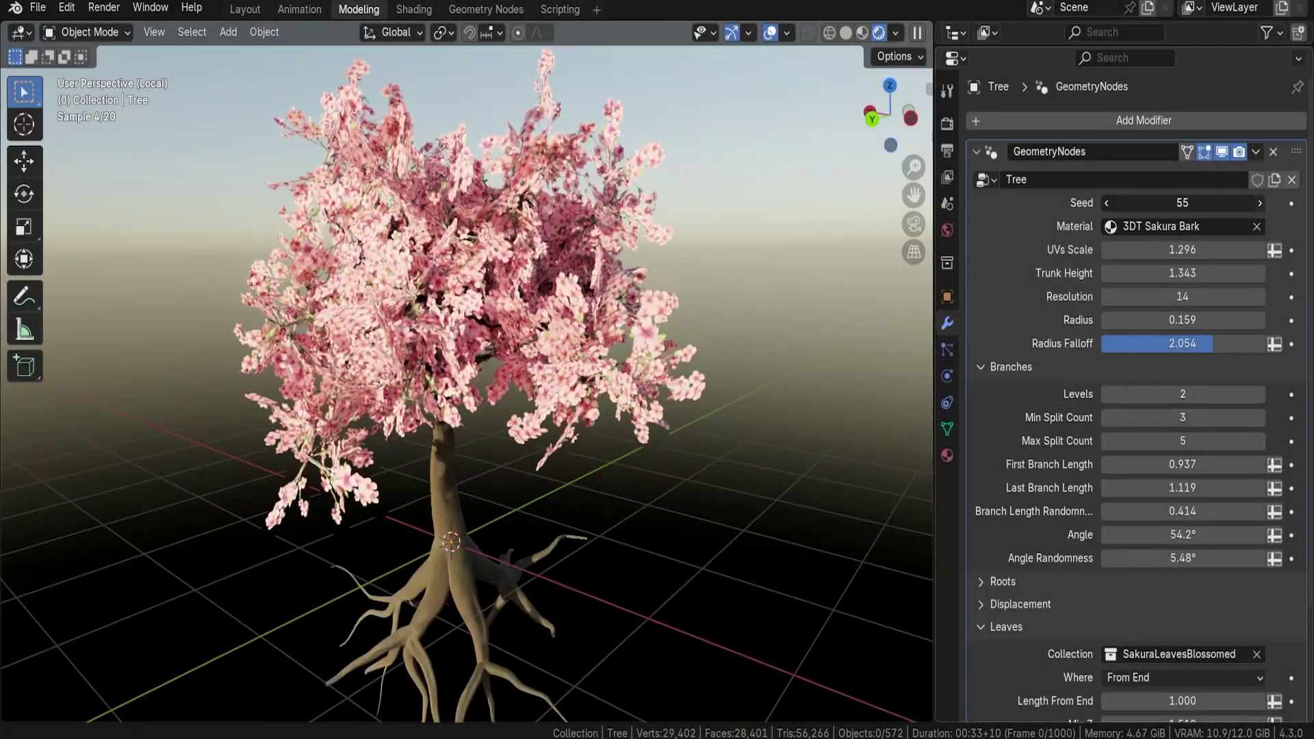
- Step the cherry tree's Seed up from 55 to 68, then raise the leaves' Min Z Position
left_click(1264, 210)
left_click(1264, 209)
left_click(1263, 209)
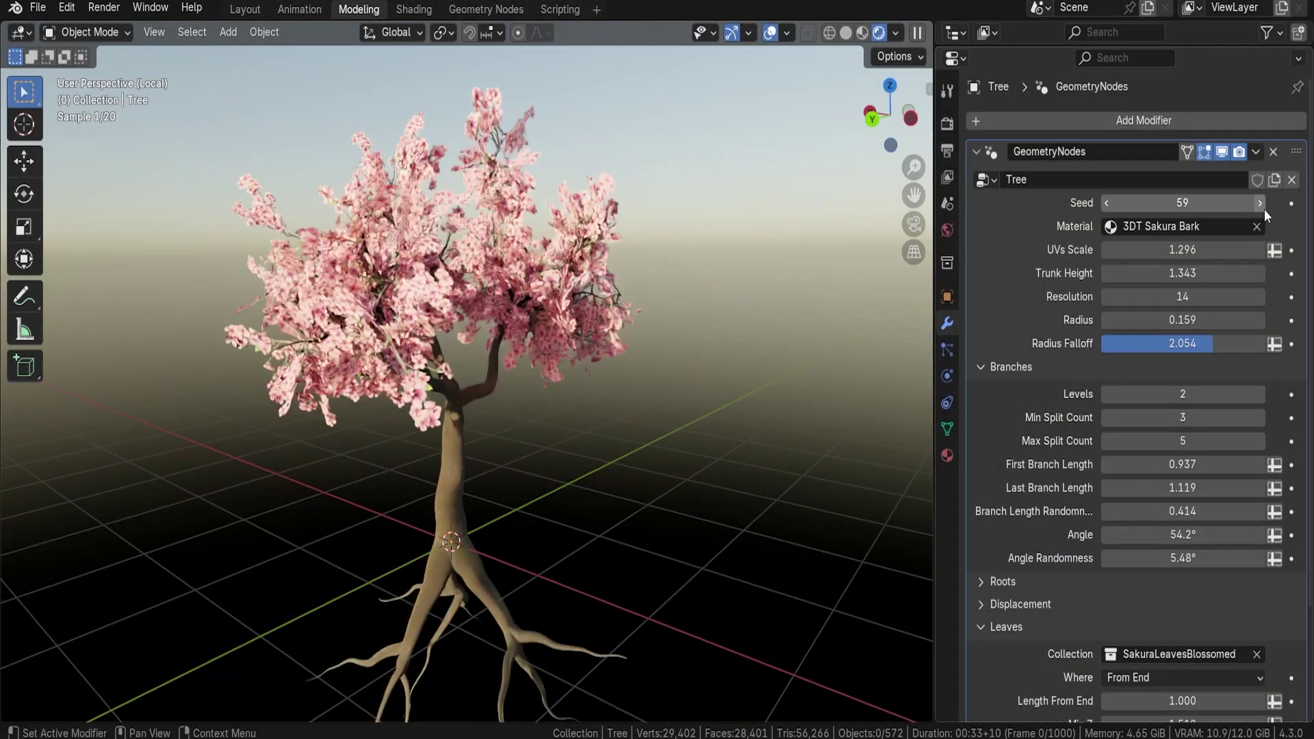
left_click(1264, 209)
left_click(1264, 209)
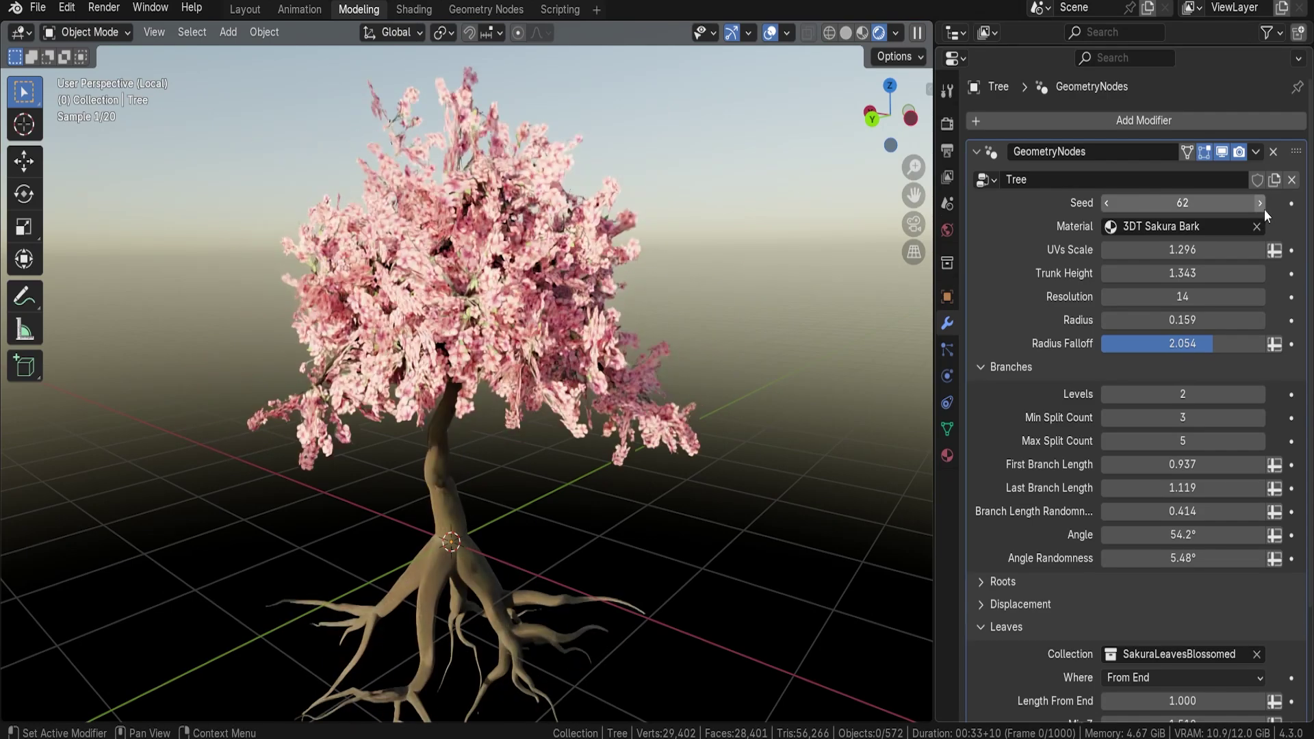
left_click(1264, 209)
left_click(1263, 209)
left_click(1263, 209)
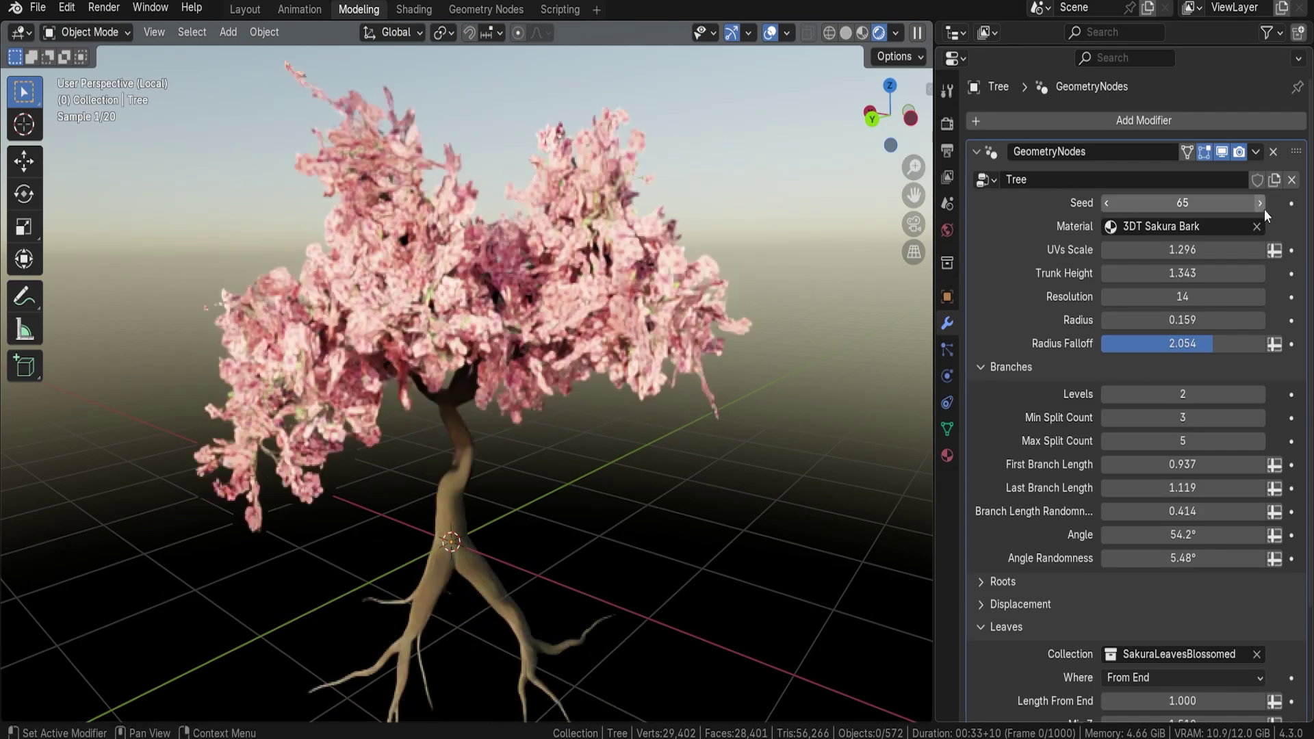
left_click(1264, 209)
left_click(1264, 209)
left_click(1264, 209)
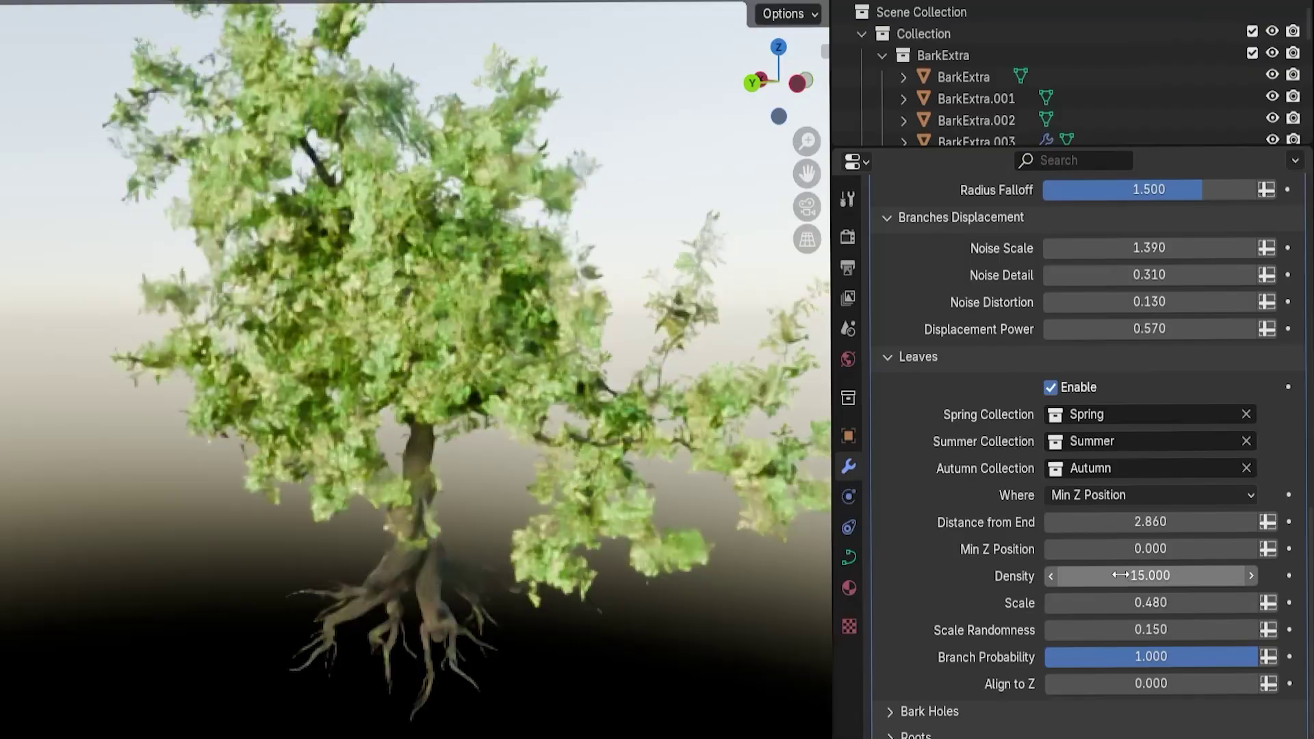
left_click_drag(1137, 549, 1220, 549)
- Adjust the leaf Min Z Position, lower the leaf Density and change the Roots Tilt
left_click_drag(1137, 575, 1068, 575)
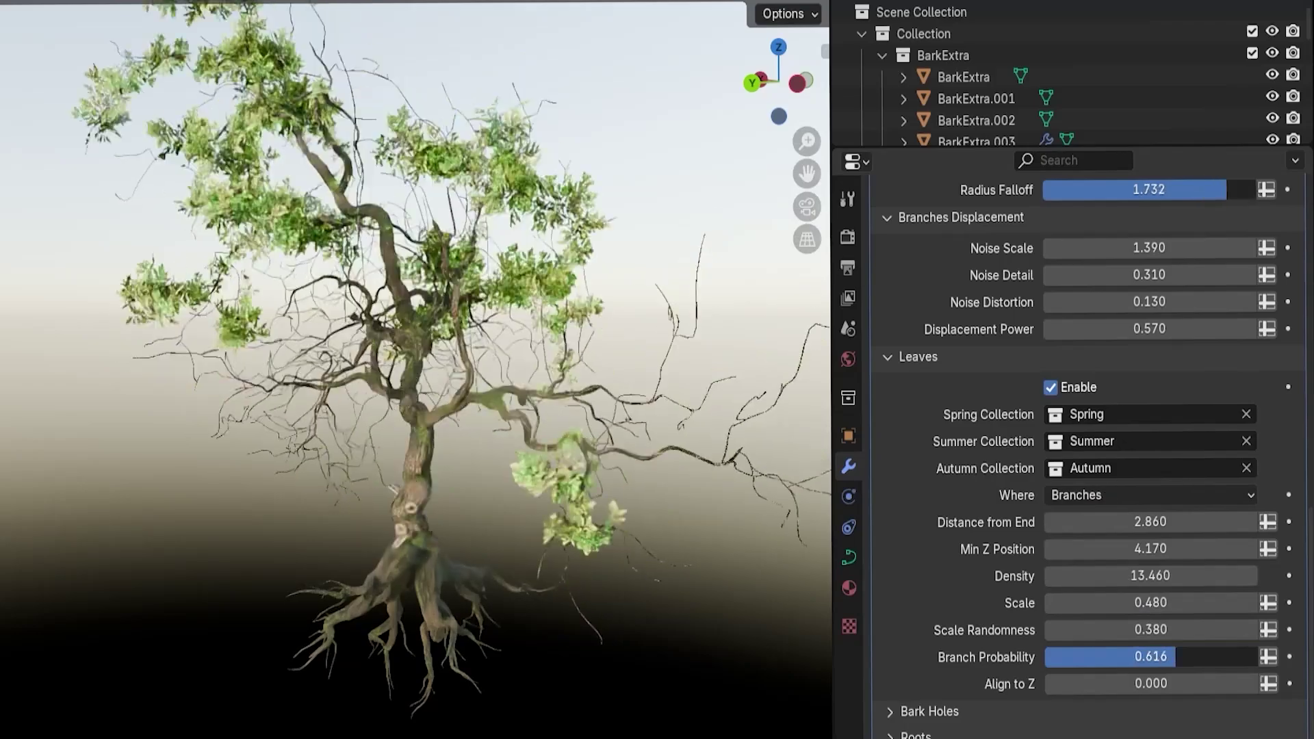
left_click_drag(1150, 575, 1123, 575)
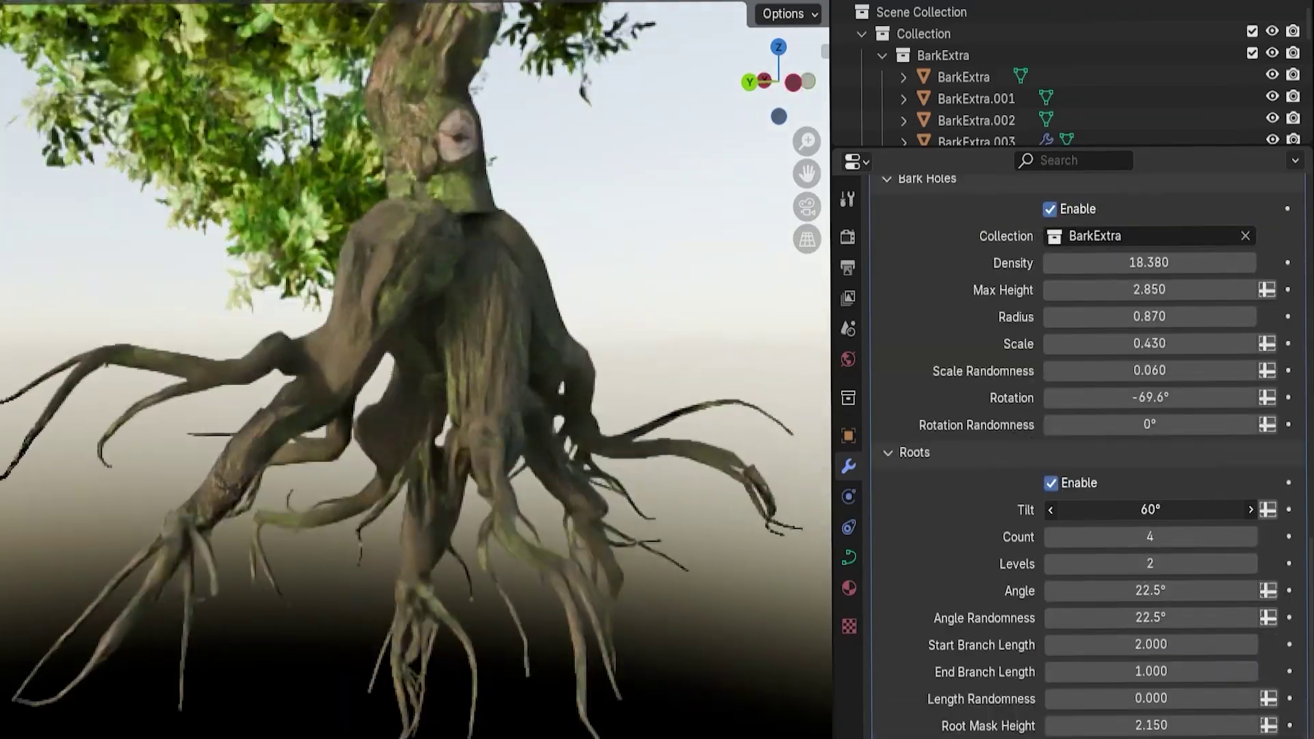
left_click_drag(1164, 510, 1164, 563)
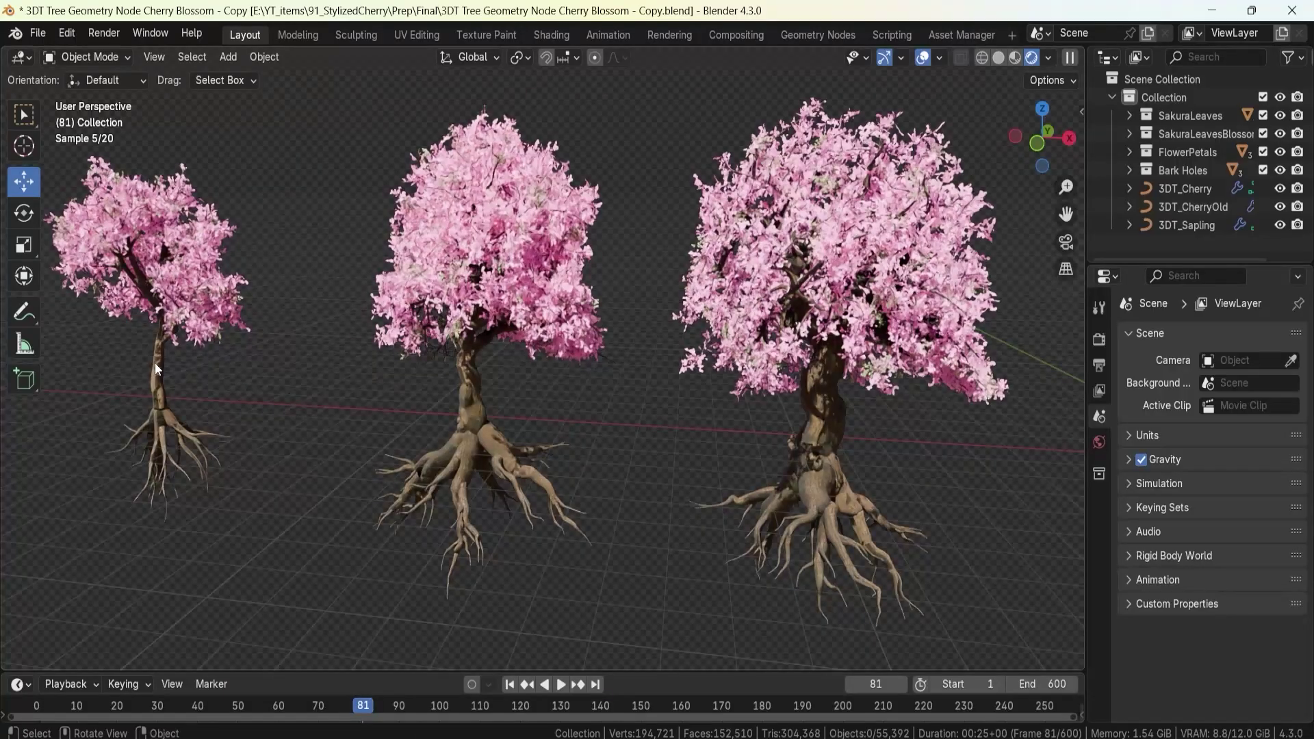
- Select the sapling, the middle cherry tree and the older right cherry tree to compare their settings
left_click(160, 367)
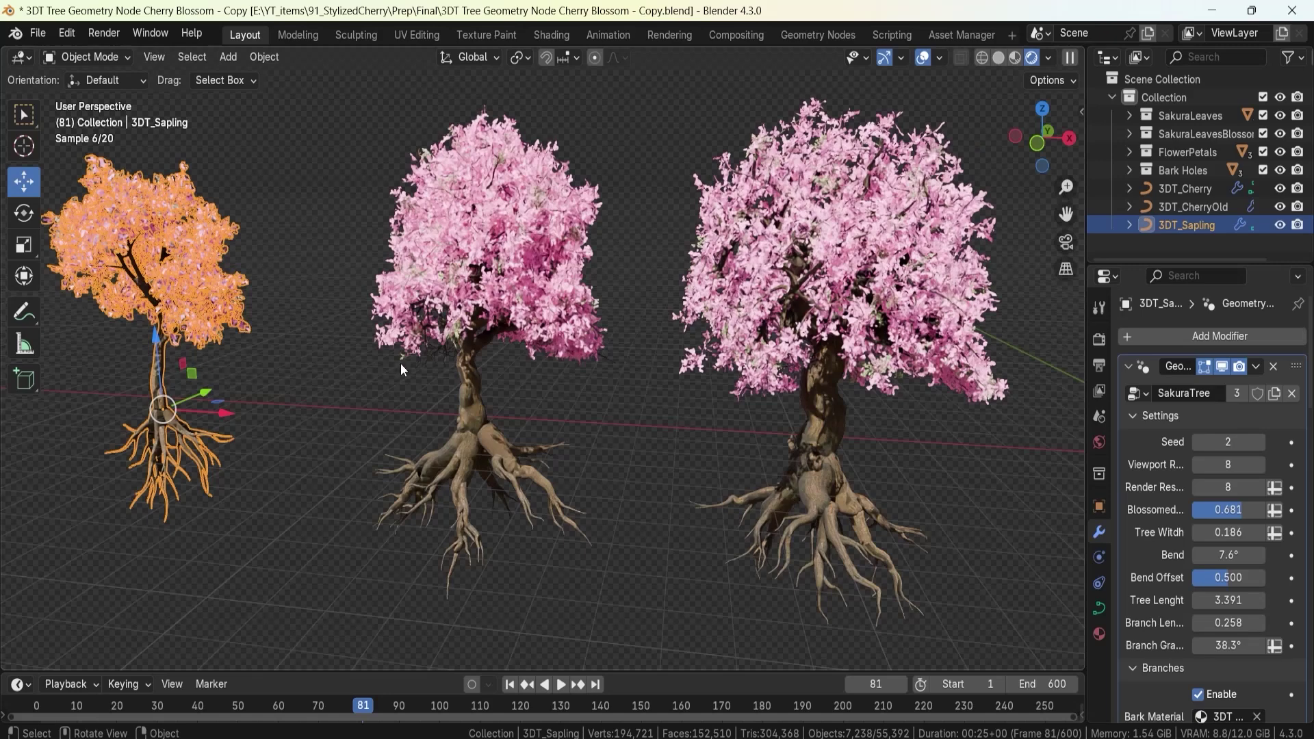
left_click(470, 381)
left_click(818, 449)
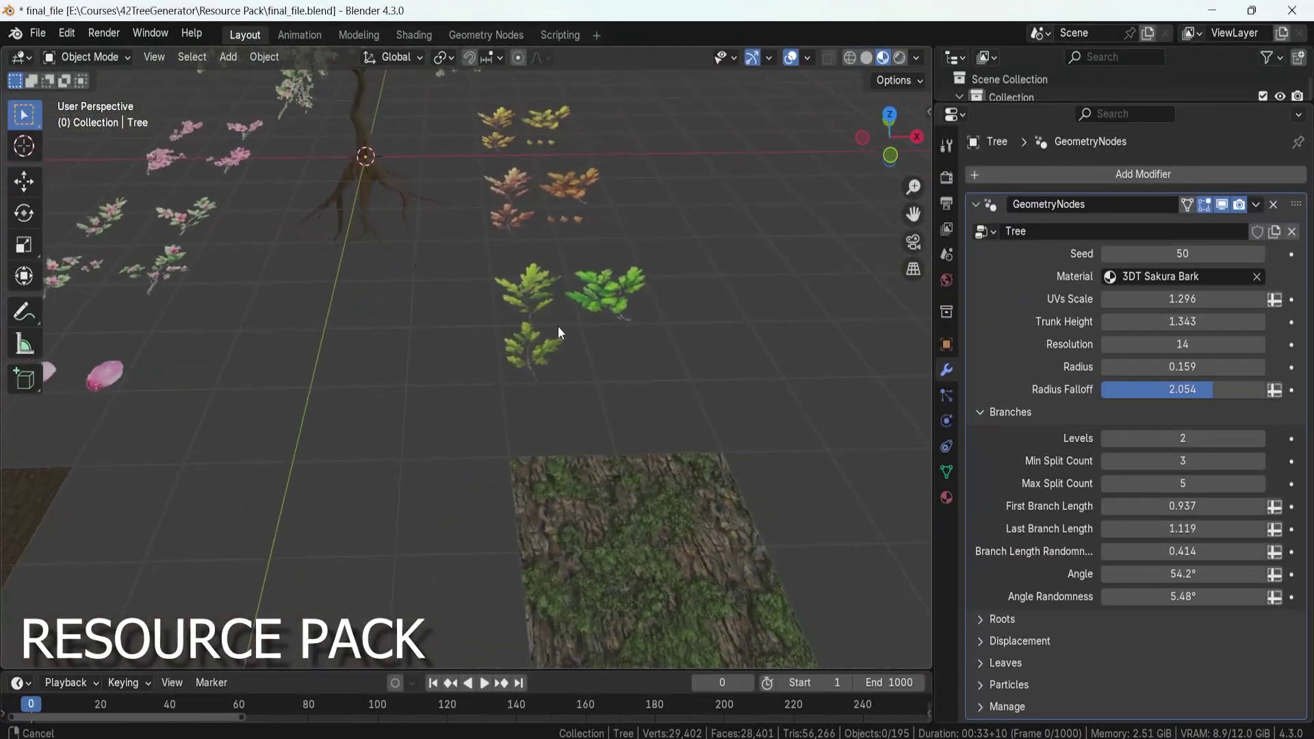
- Set Branch Lenght to 2.180 and the falling petals' Noise Scale to 1.891
middle_click_drag(557, 326, 657, 397)
middle_click_drag(477, 258, 671, 245, "shift")
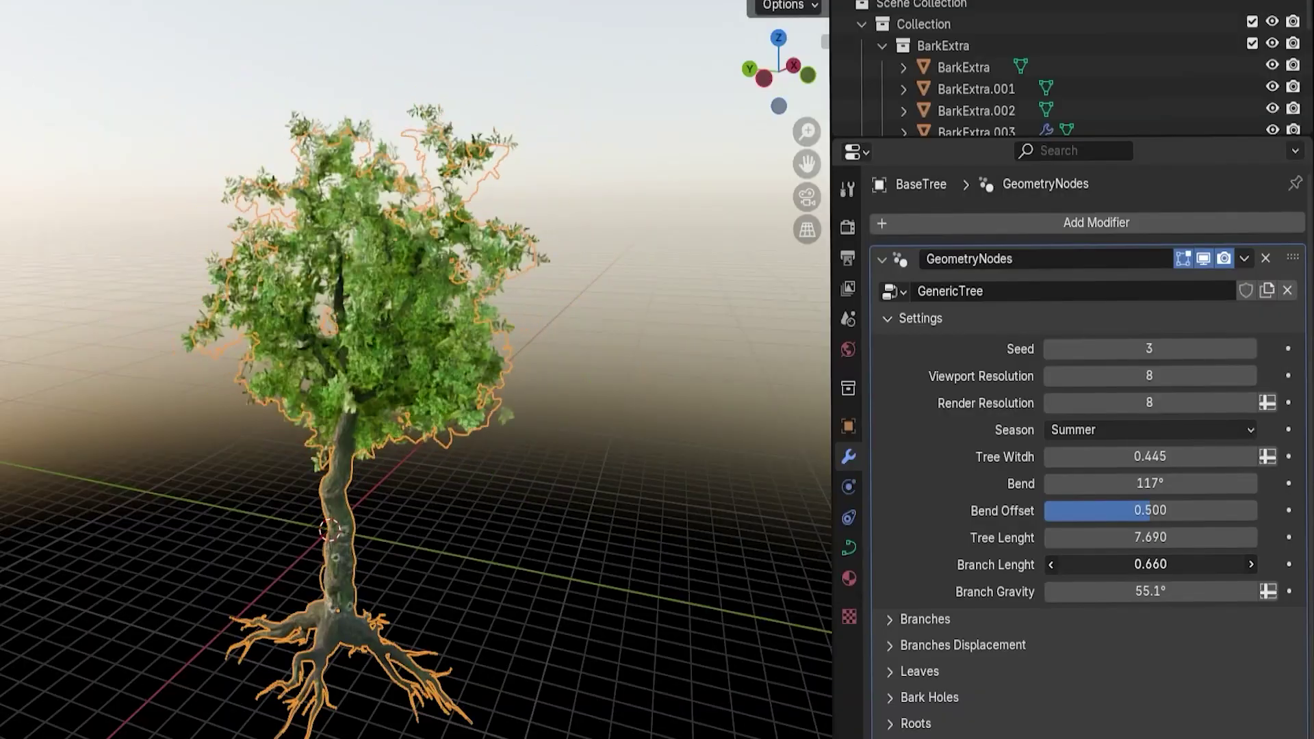
left_click_drag(1090, 564, 1125, 616)
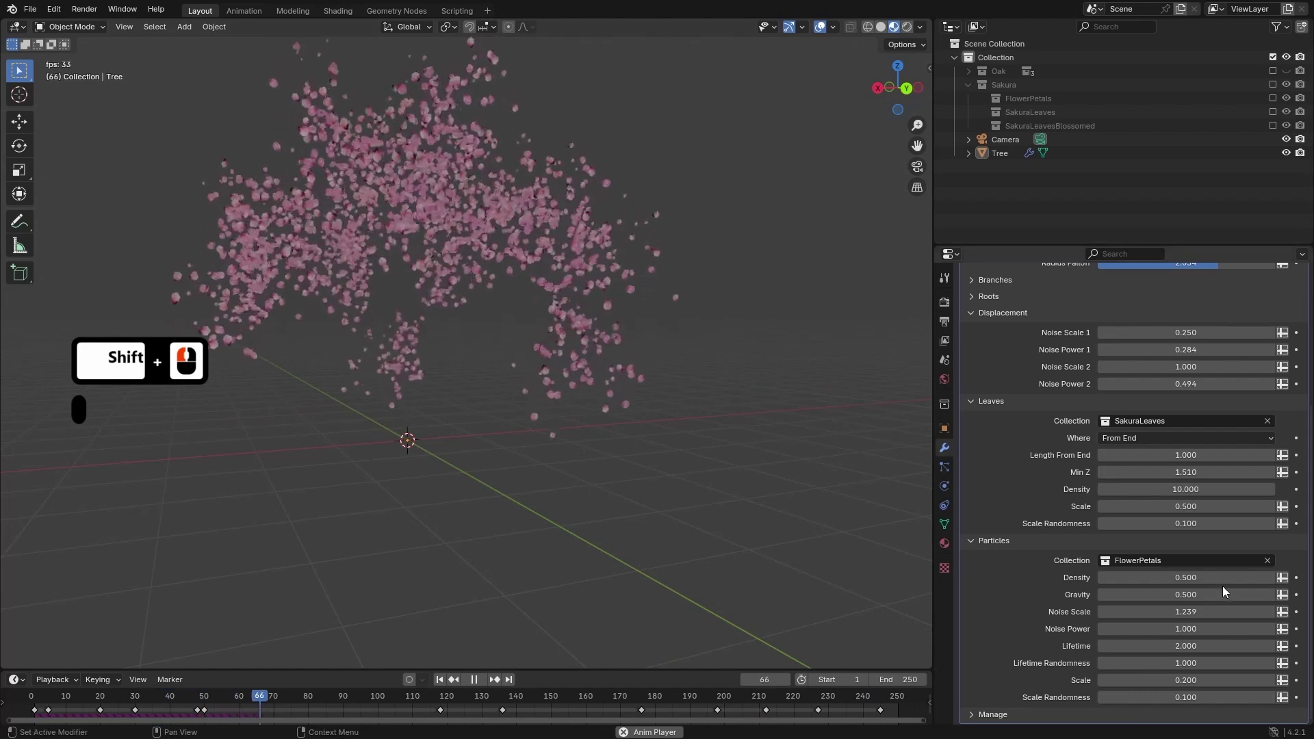
left_click_drag(1223, 611, 1253, 611, "shift")
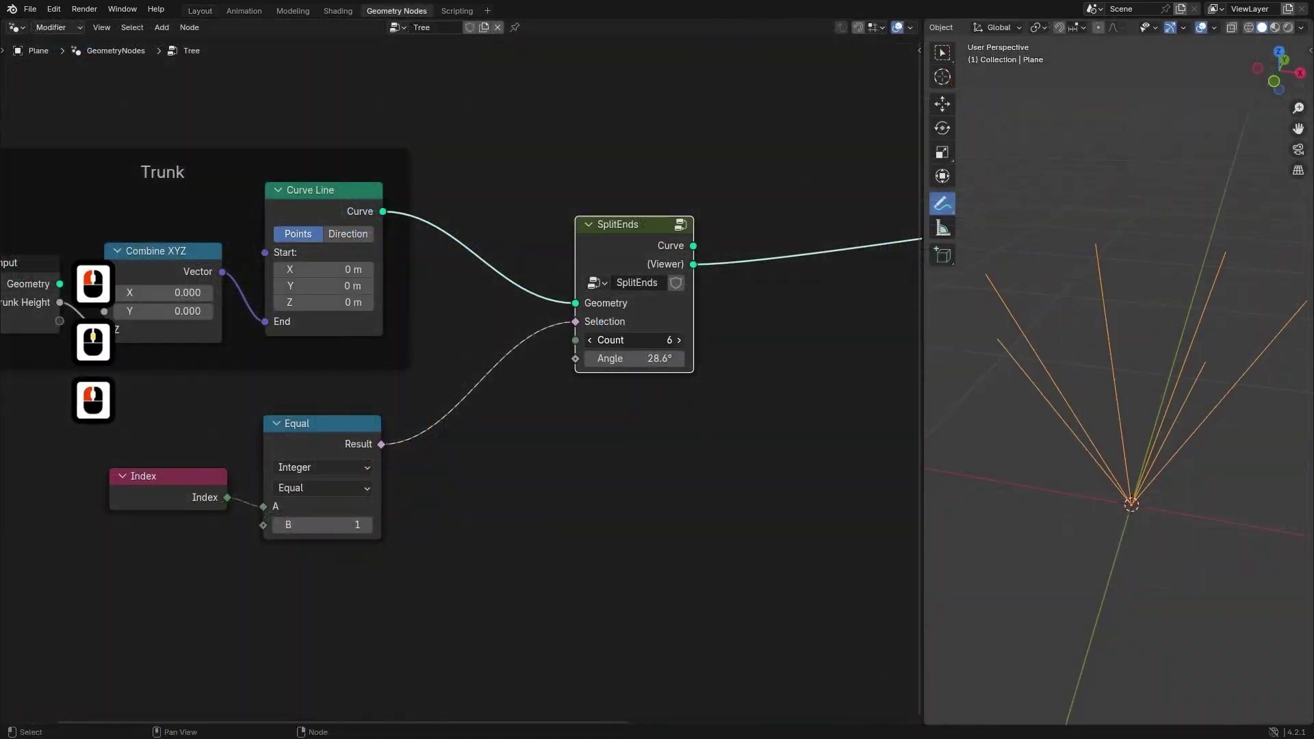
- Inside the SplitEnds group, connect the branch instances to the upper Instance on Points node
key("Tab")
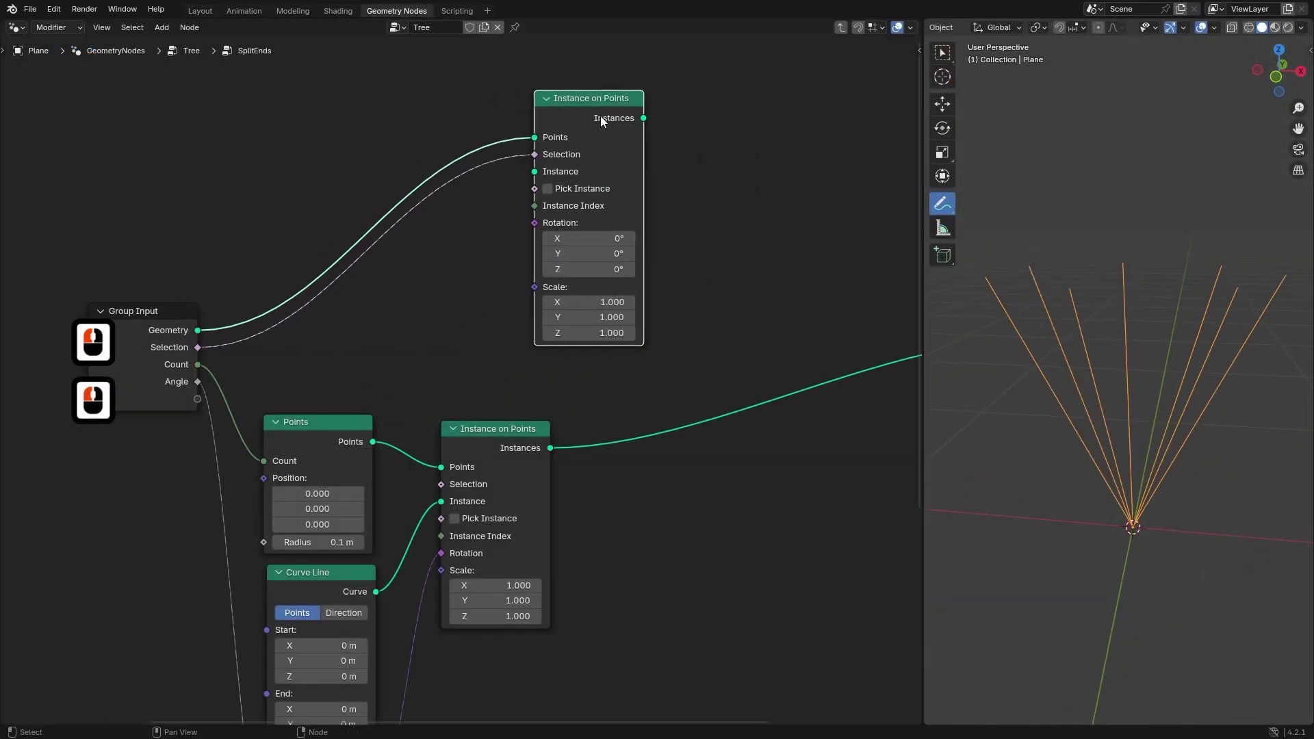
left_click_drag(429, 492, 503, 356)
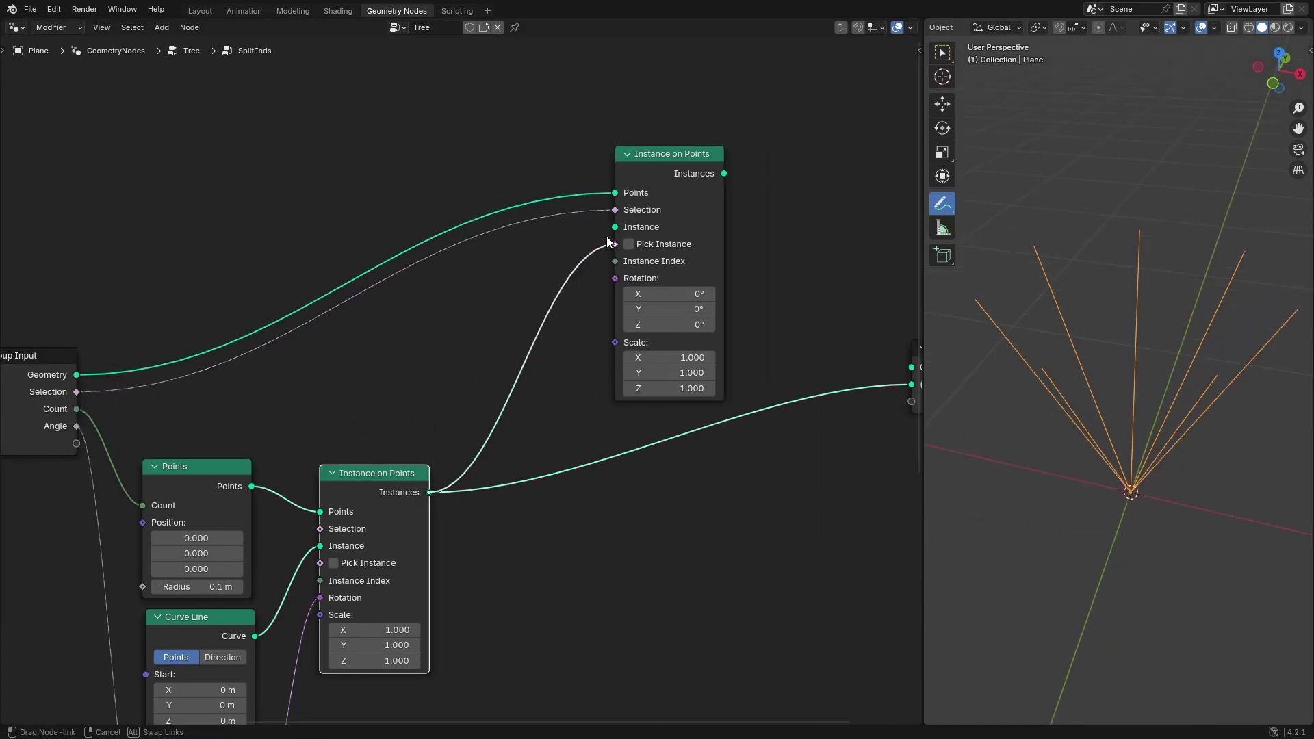
left_click_drag(608, 242, 615, 245)
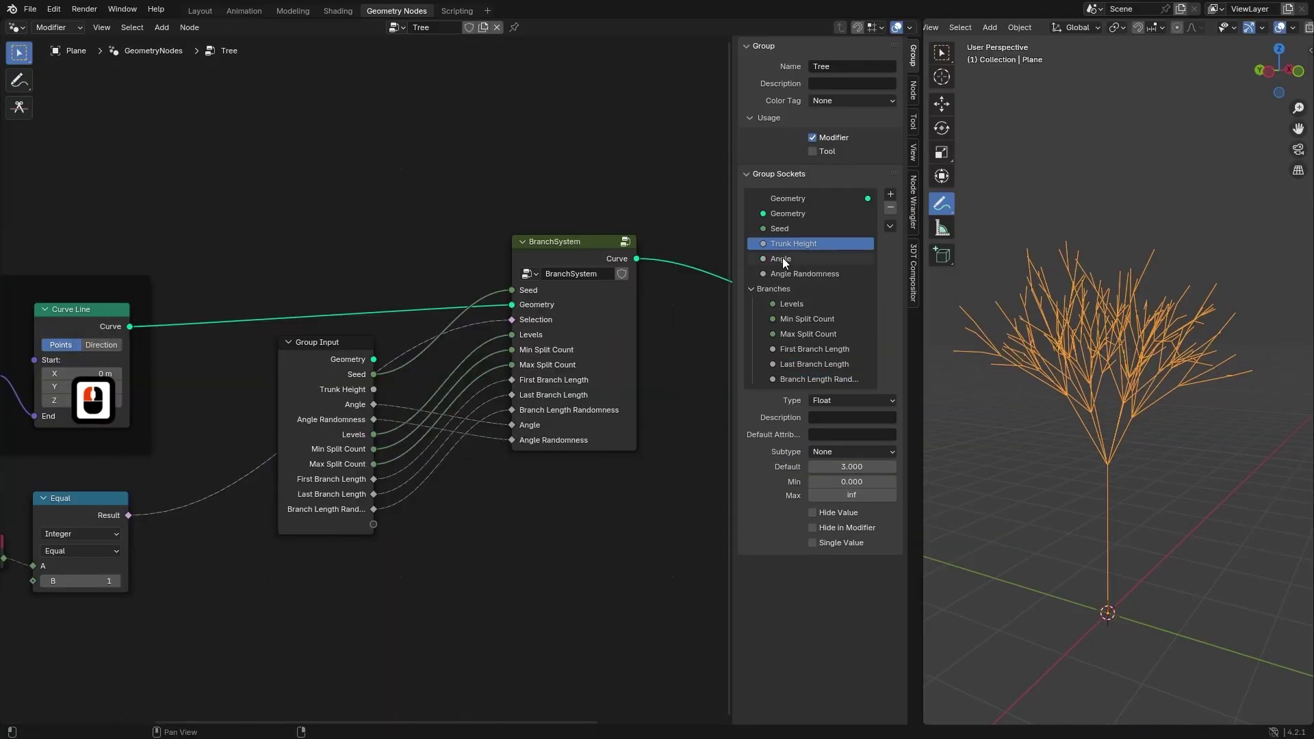
- Activate the Angle Randomness input, link Multiply into Scale, and add a linked Divide node
left_click(783, 257)
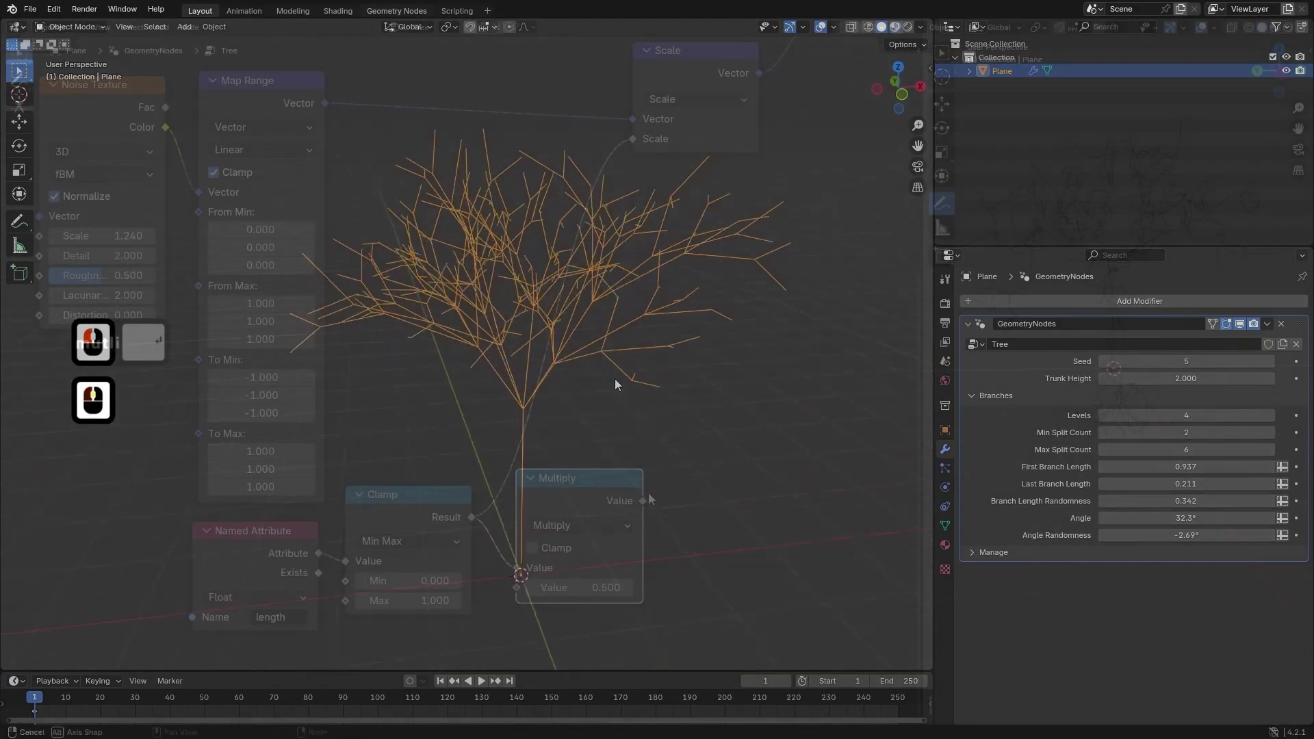
left_click_drag(643, 501, 636, 154, "shift")
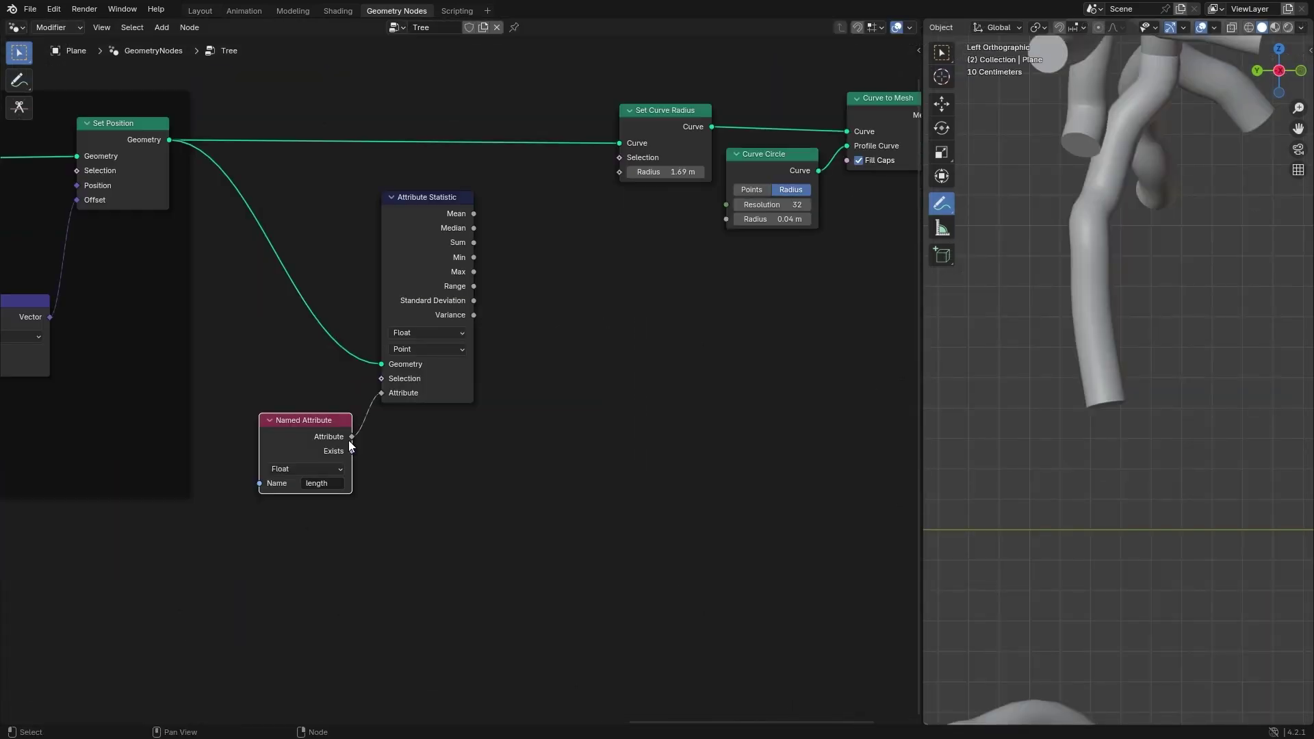
type("divi")
key("Return")
left_click(575, 374)
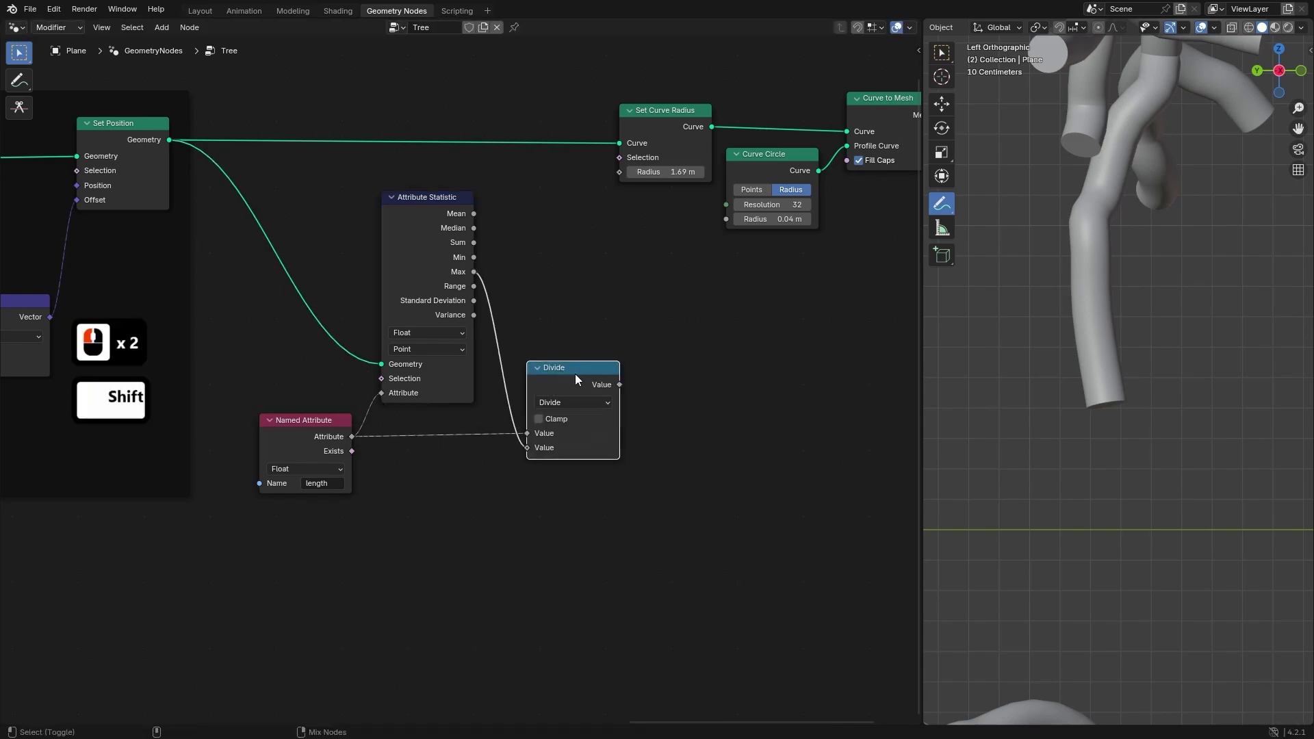
left_click(575, 373, "ctrl+shift")
scroll(776, 382, "down", 5)
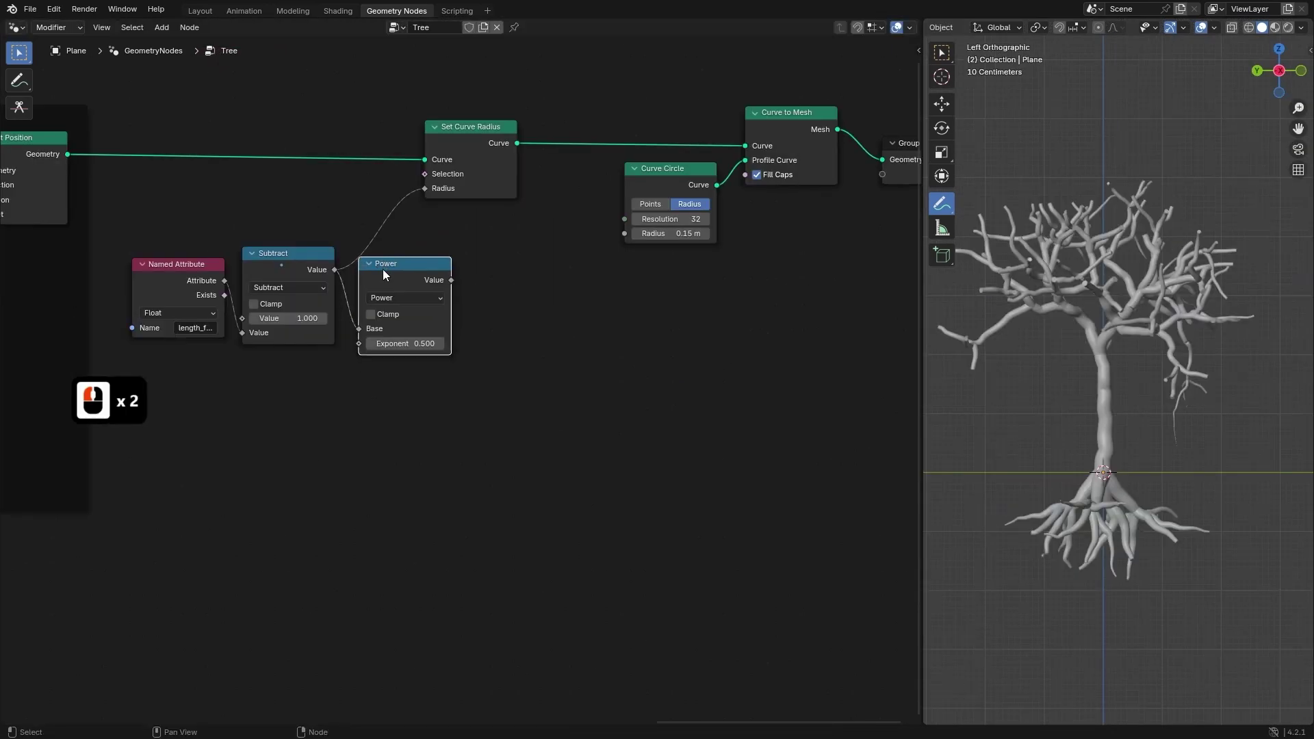
- Link the Power result to the curve radius with Exponent 1.000 and save the file
left_click_drag(452, 280, 425, 188)
left_click(410, 343)
type("1")
key("Return")
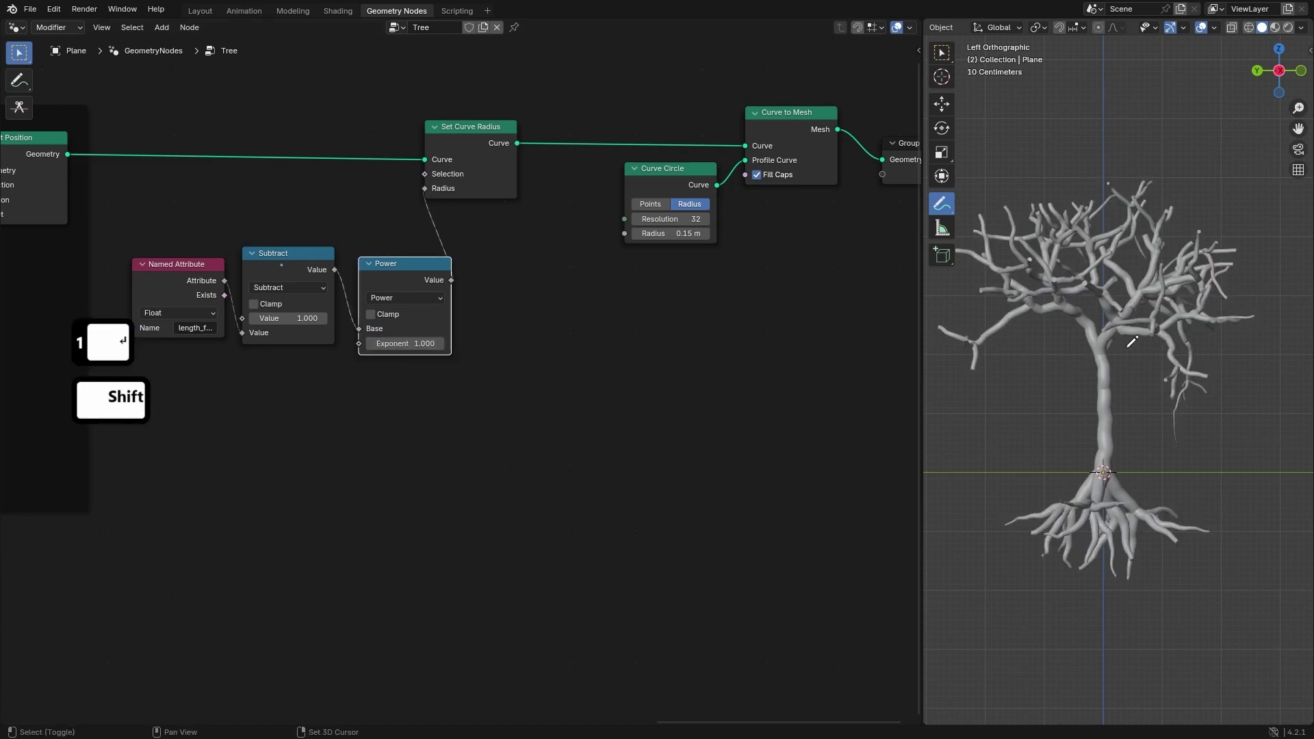
middle_click_drag(1132, 342, 1135, 346, "shift")
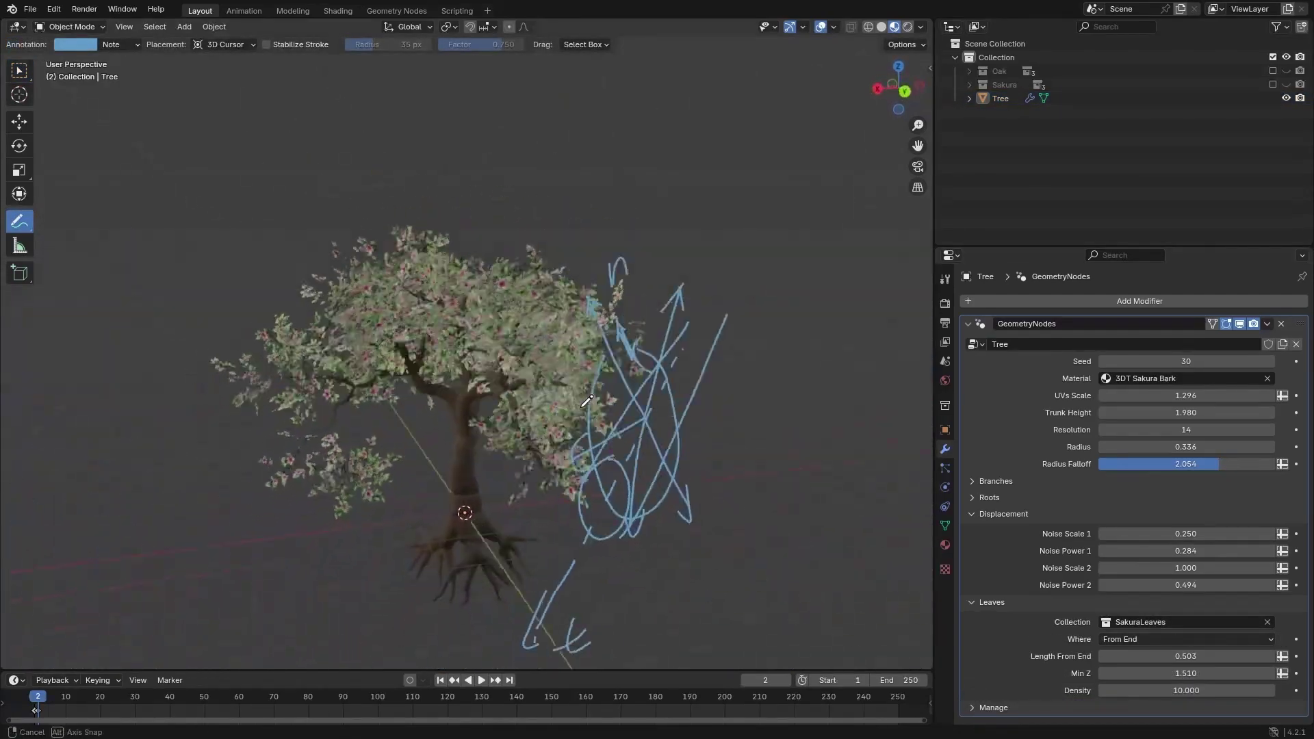
key("ctrl+s")
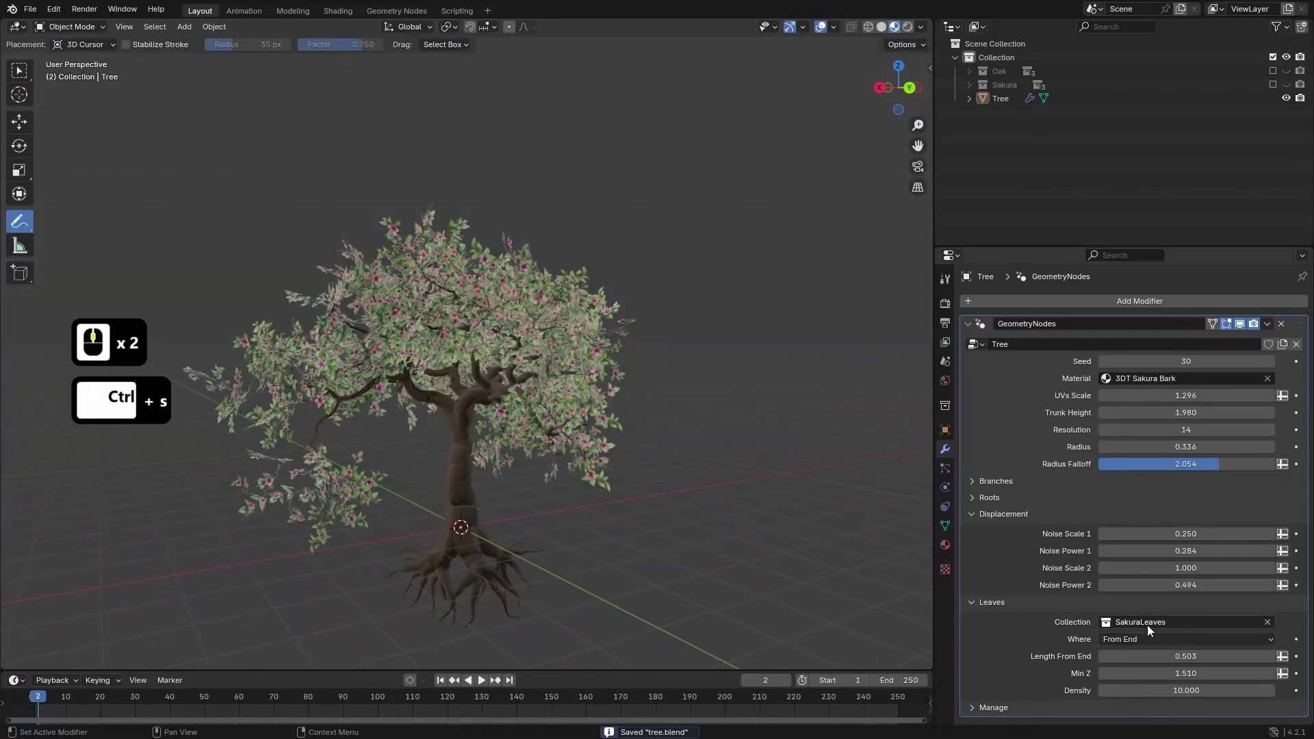
- Switch the leaf Collection to Autumn, inspect the tree, then restore SakuraLeaves
left_click(1160, 616)
left_click(1133, 480)
middle_click_drag(753, 479, 809, 475)
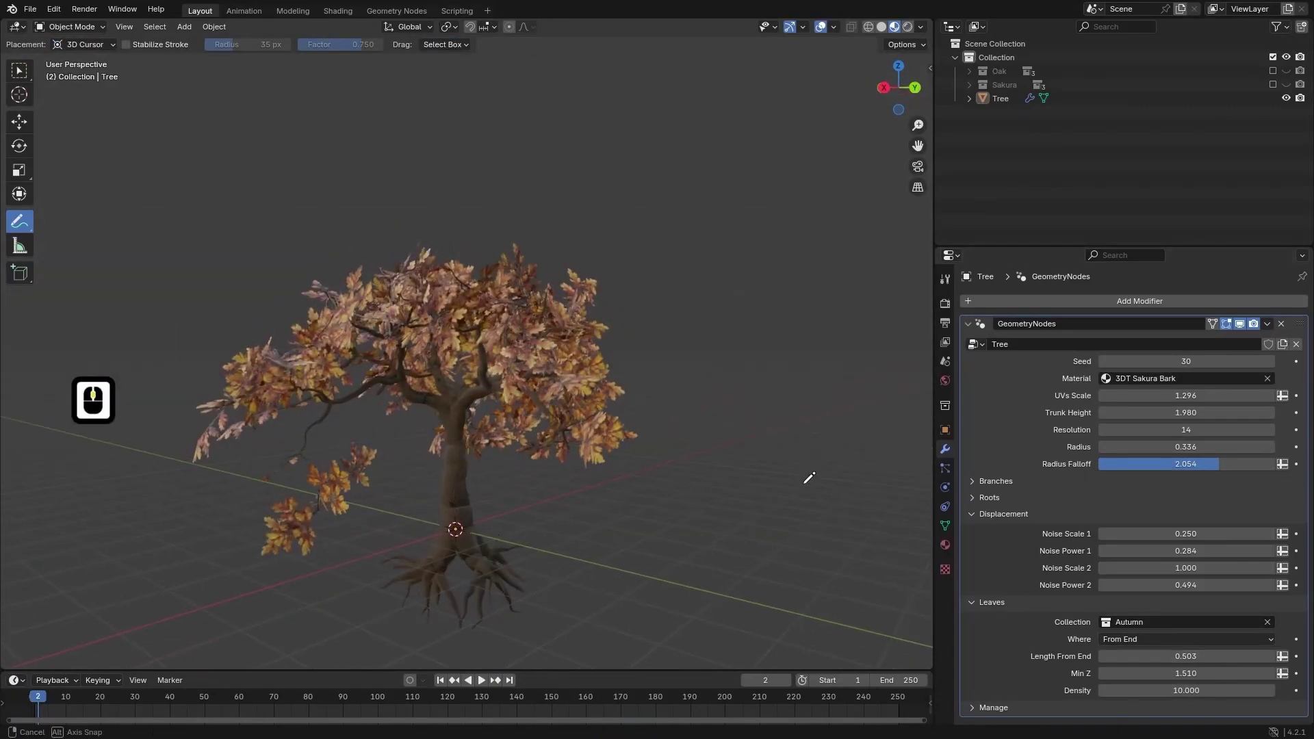
left_click(1187, 622)
left_click(1143, 545)
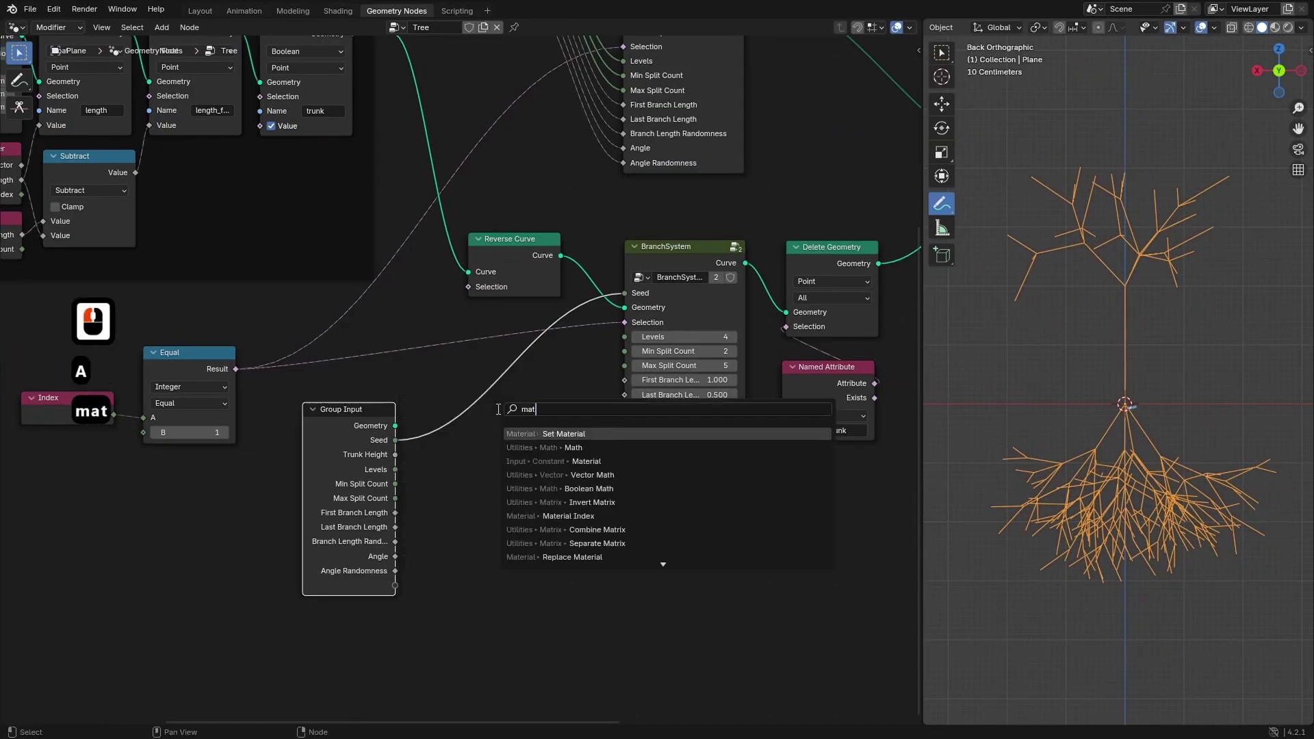
- Insert a Multiply Add node into the seed link with Multiplier 15 and Addend 42
type("h")
left_click(548, 543)
left_click(478, 380)
left_click(493, 452)
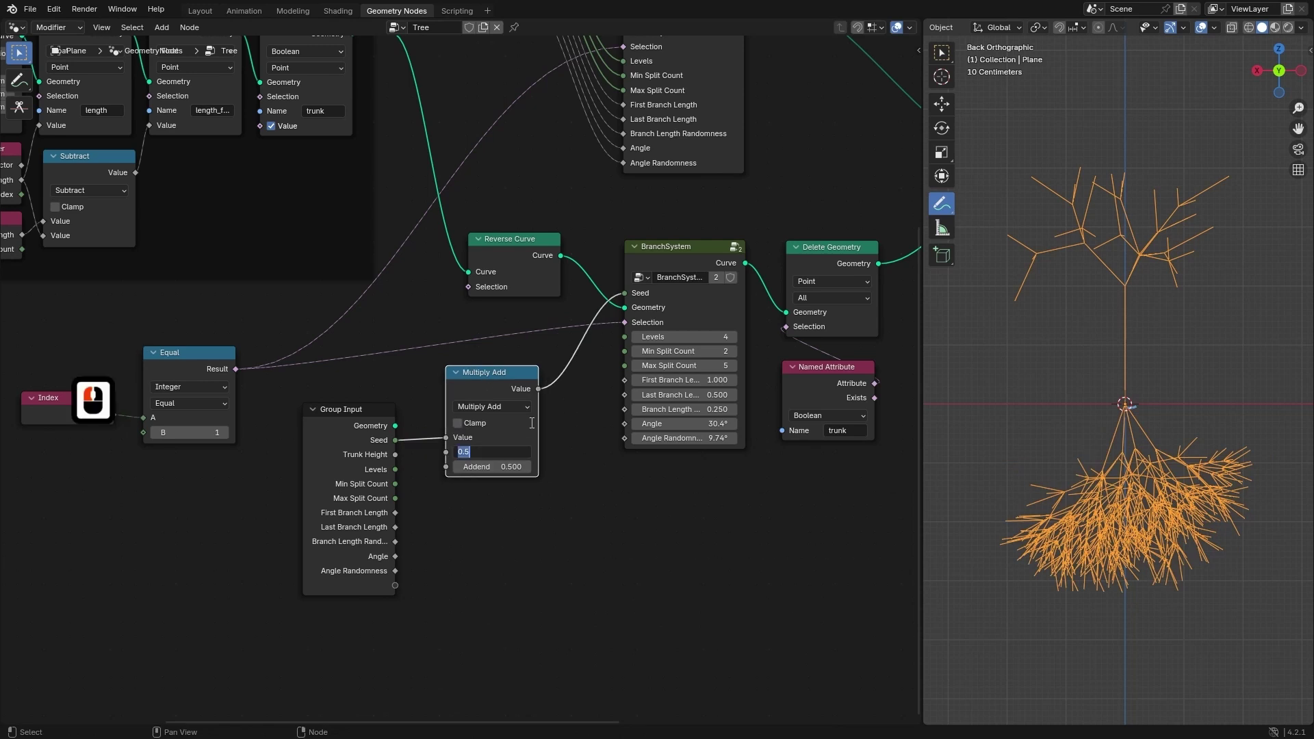
key("Tab")
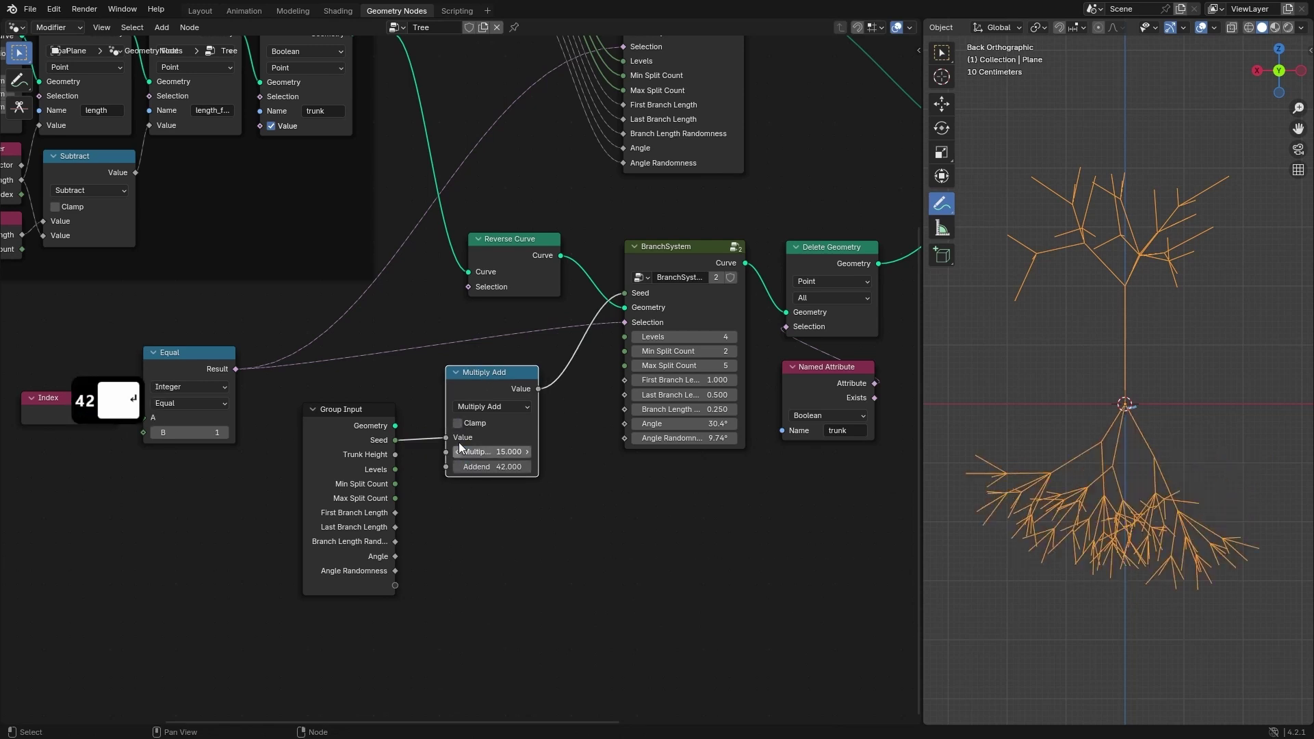
middle_click_drag(396, 439, 393, 463)
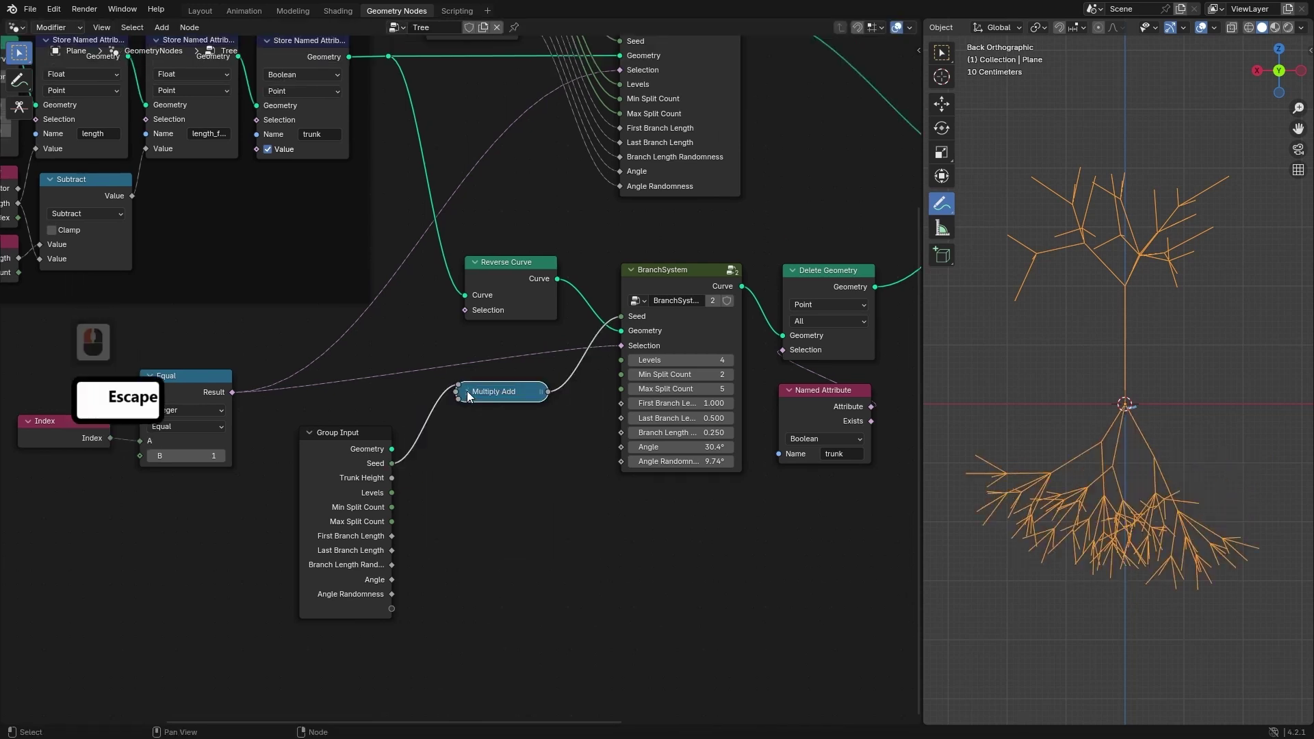
middle_click_drag(469, 396, 479, 411, "shift")
- Save the file and set the roots' Levels to 2 in the Layout workspace
key("ctrl+s")
left_click(200, 10)
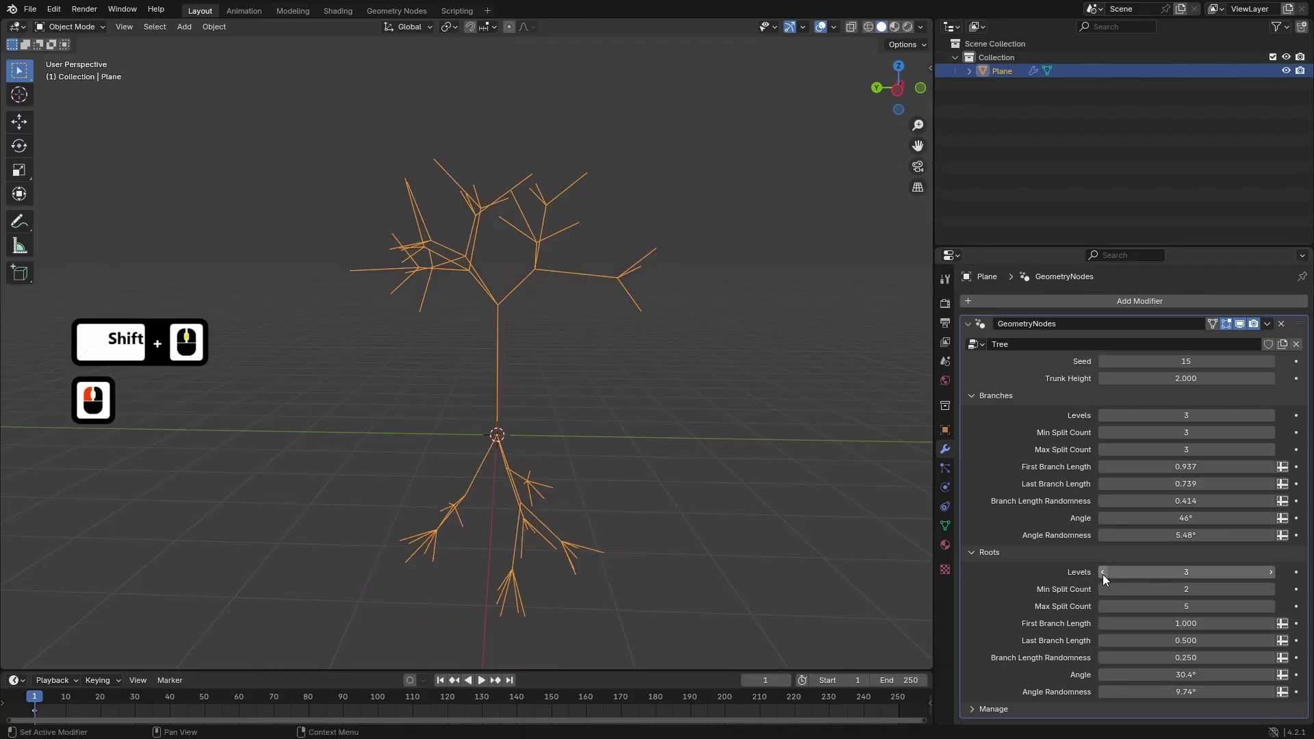
left_click(1102, 572)
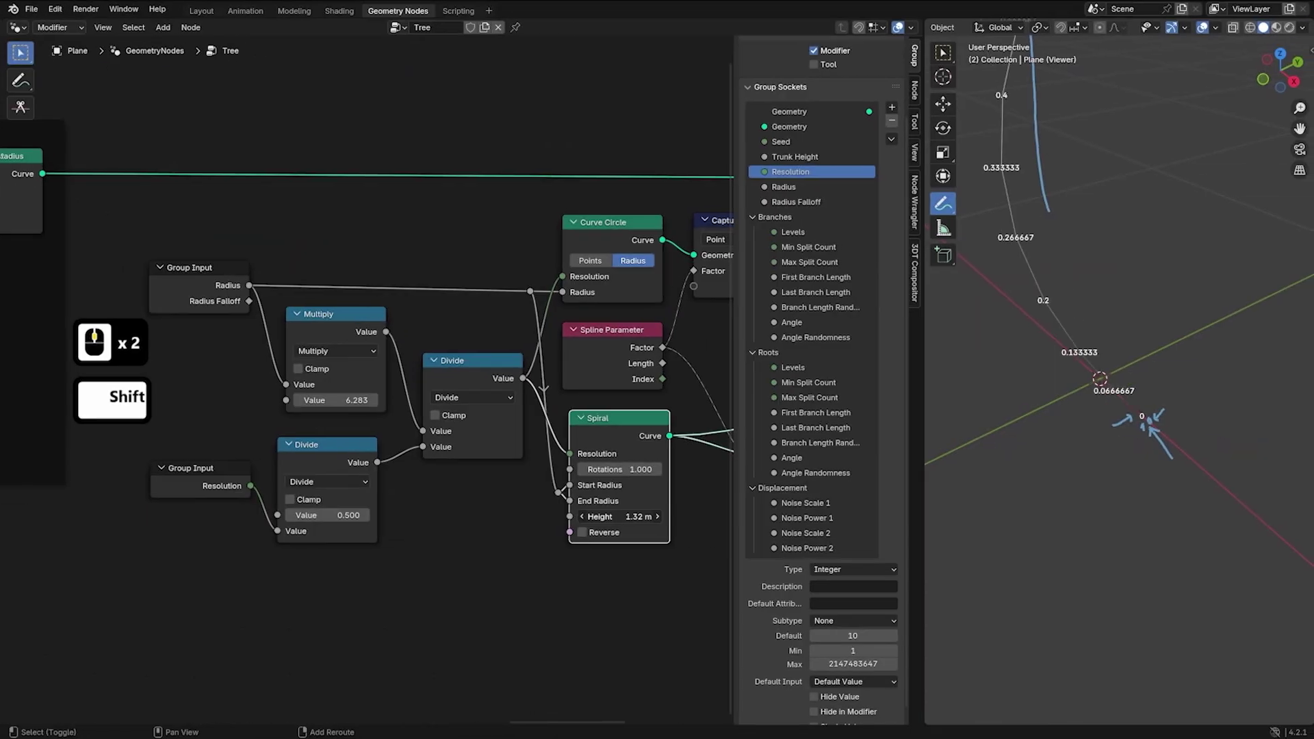
- Set the Spiral node's End Radius to 0 and add a new input socket to the group
left_click(616, 515)
type("0")
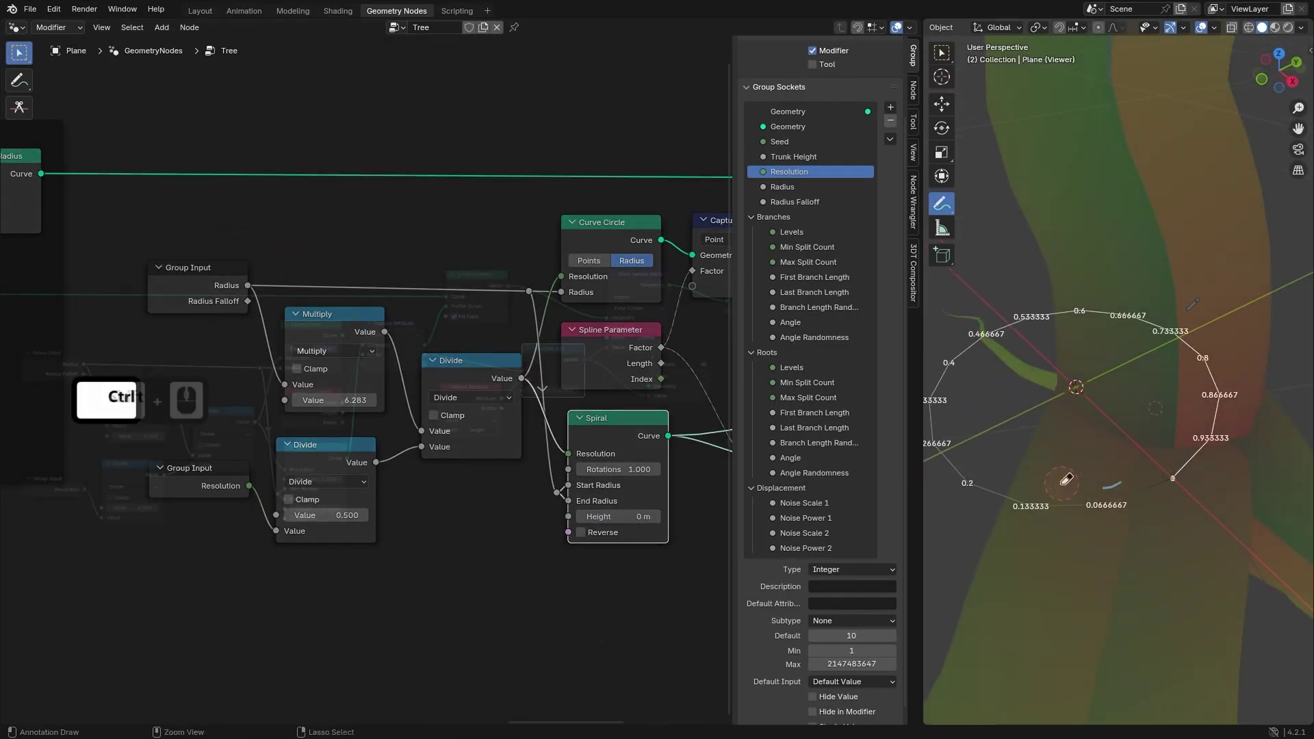
scroll(611, 266, "down", 3)
middle_click_drag(1207, 157, 1162, 245, "shift")
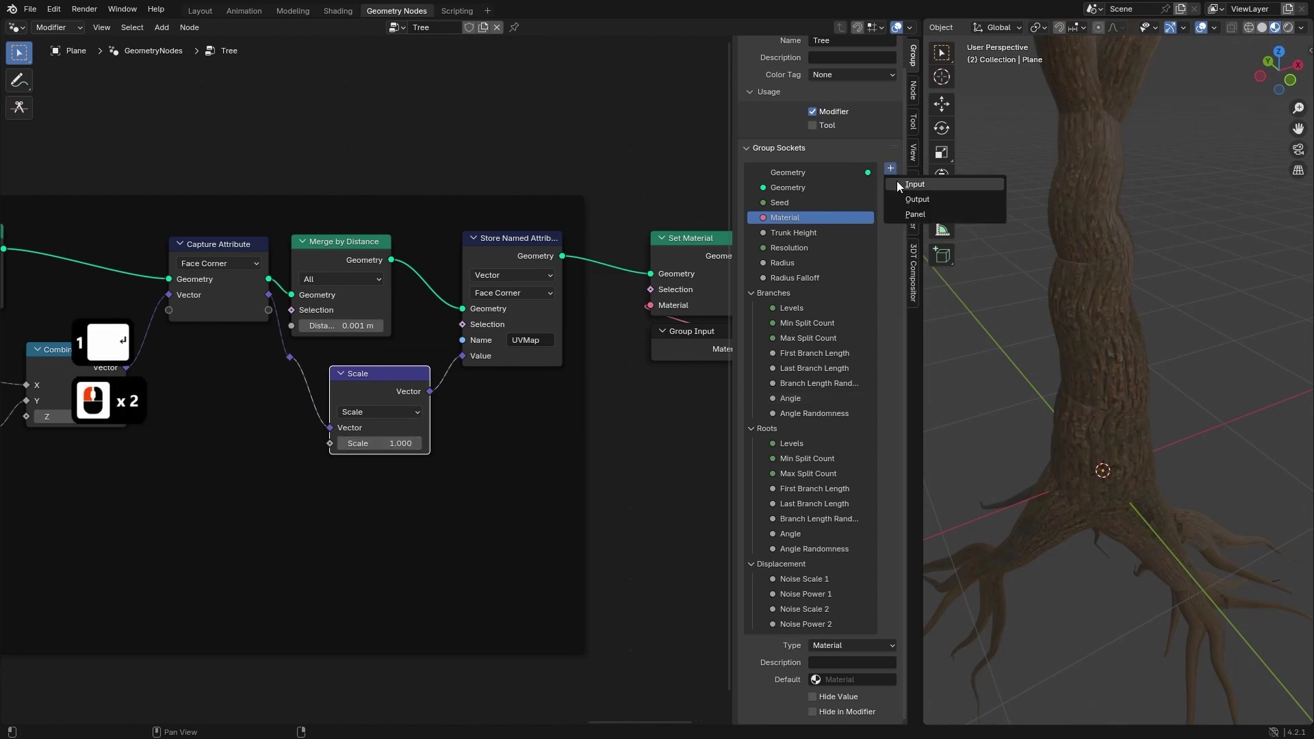
left_click(898, 183)
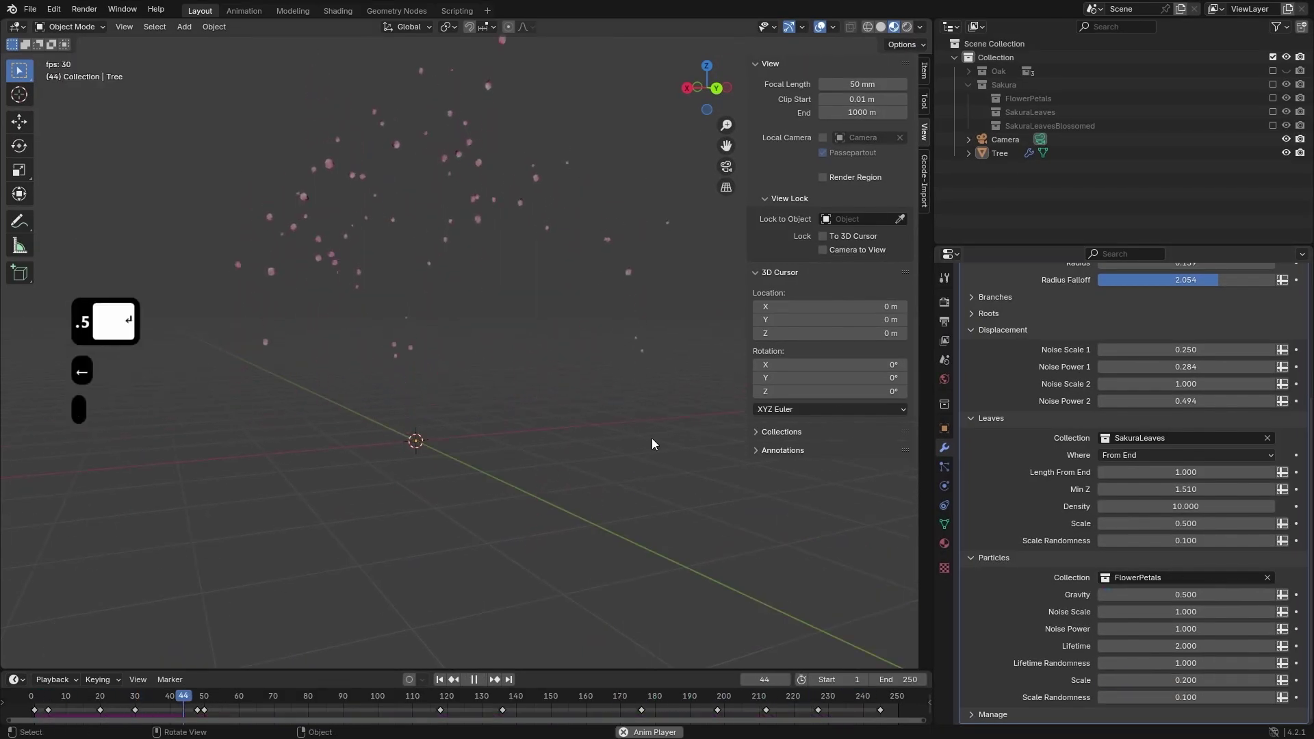
- Stop playback, save, and connect the final geometry node to the Group Output
key("space")
key("ctrl+s")
left_click(396, 10)
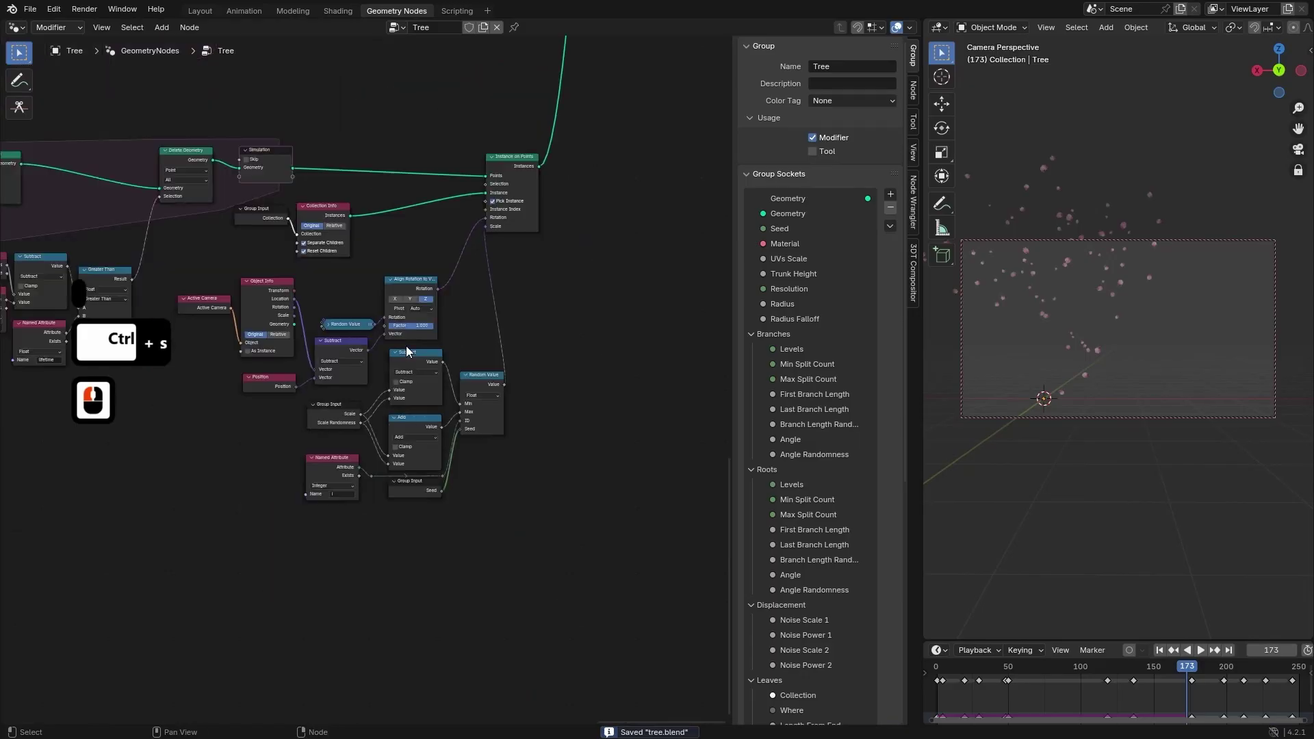
scroll(407, 351, "down", 4)
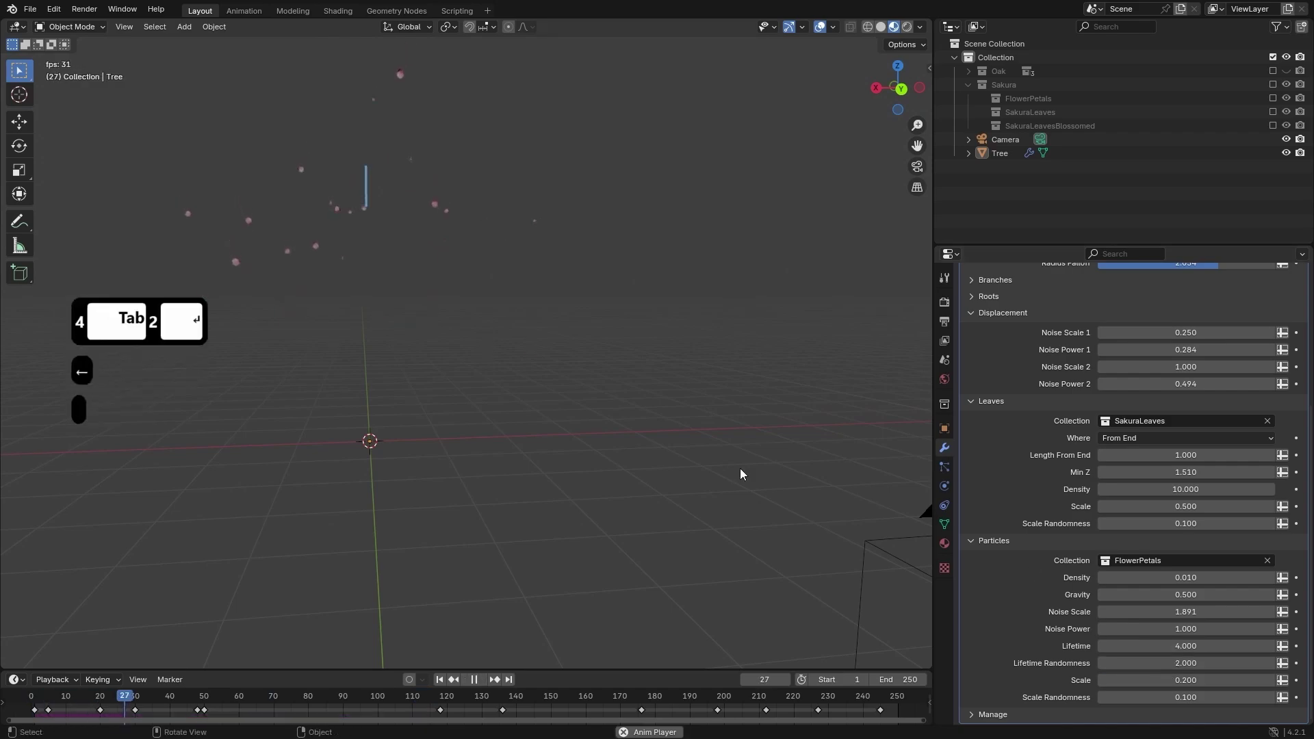
left_click(397, 9)
scroll(550, 332, "down", 3)
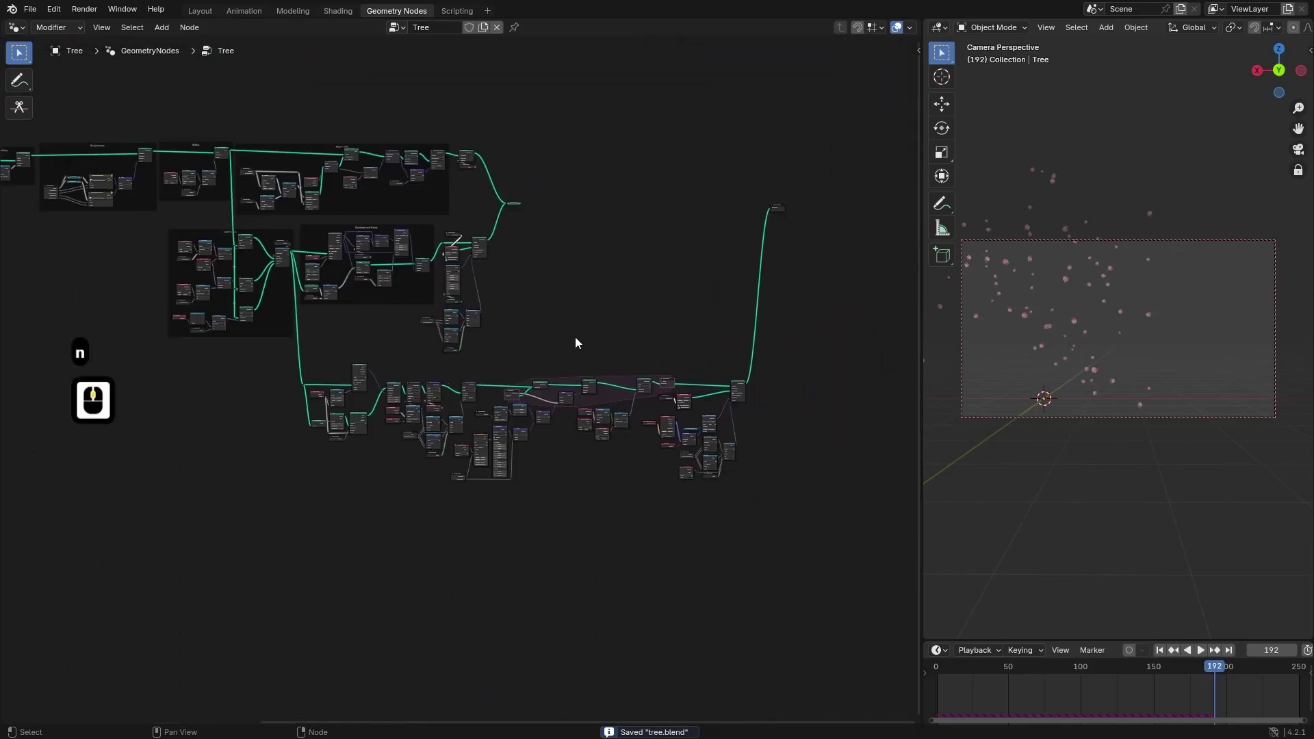
left_click_drag(471, 148, 405, 96)
right_click_drag(764, 428, 787, 126, "alt+shift")
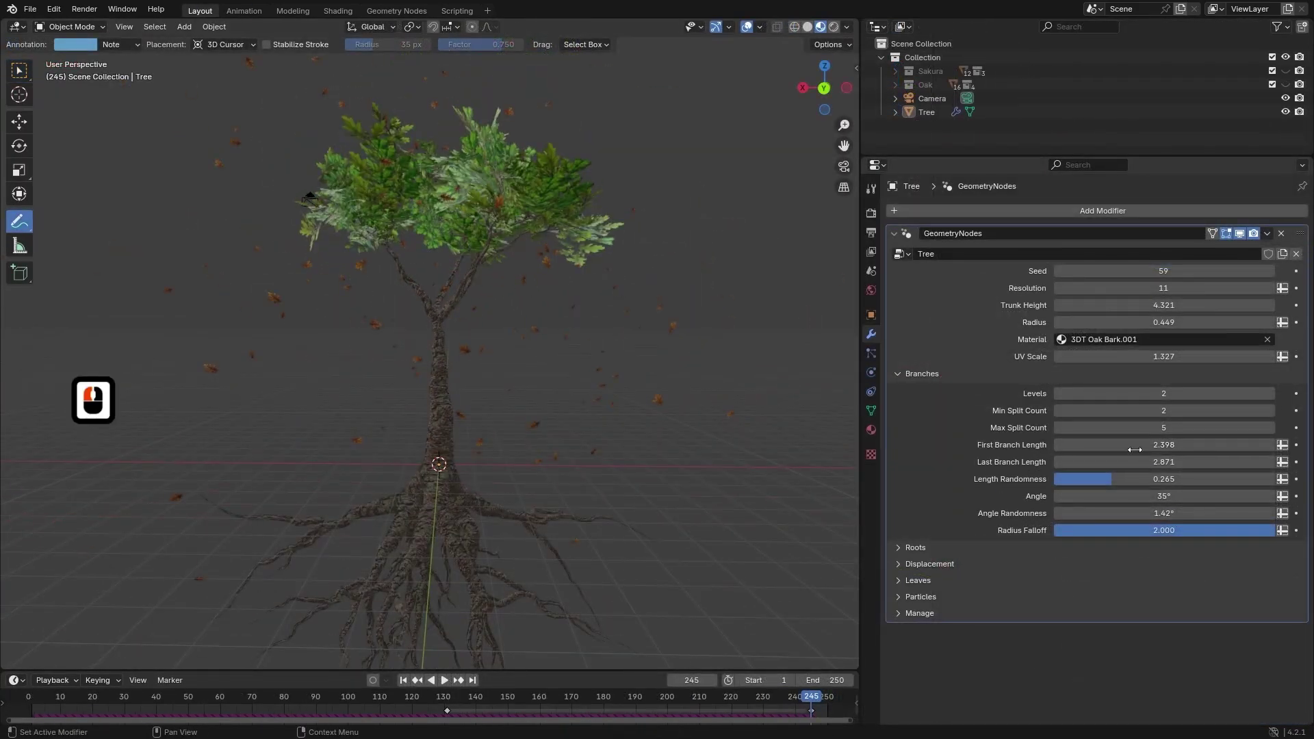
- Set First Branch Length 4.938, Last Branch Length 7.801, and Trunk Height 4.321 with a thinner radius
left_click_drag(1135, 450, 1226, 462)
middle_click_drag(568, 322, 593, 329)
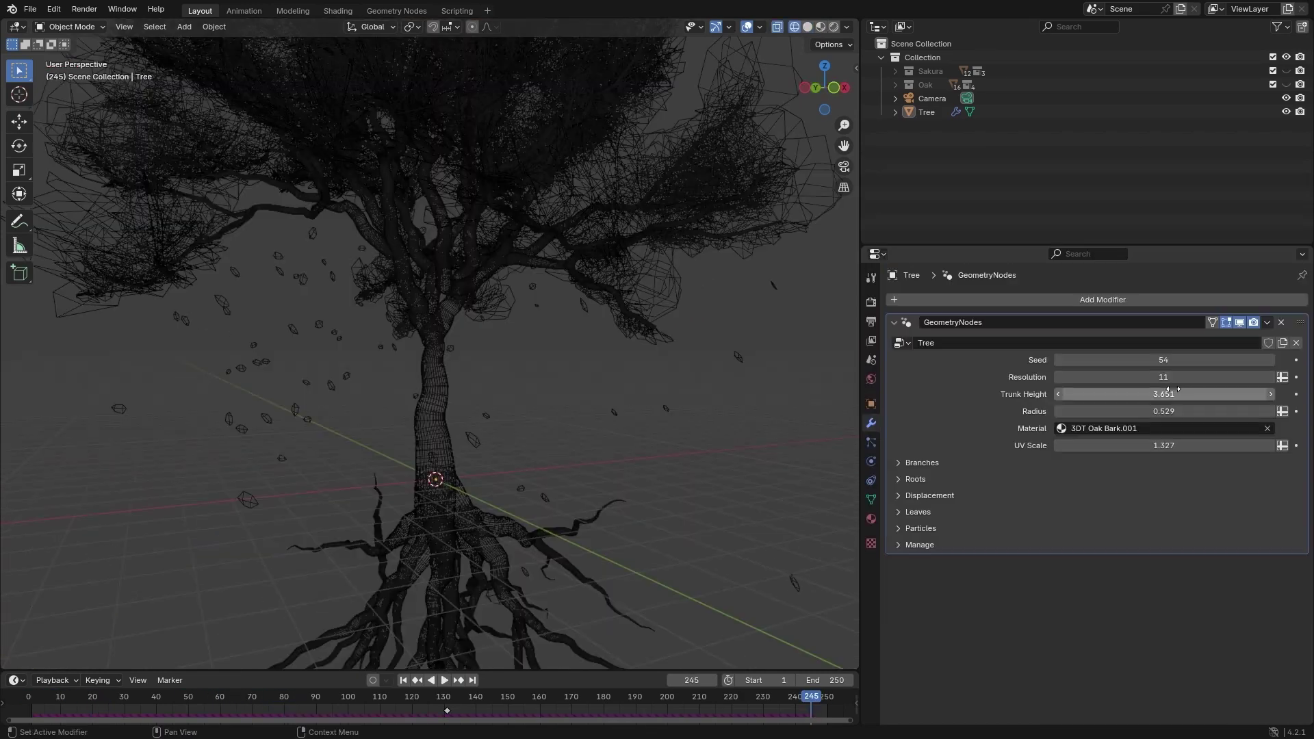
left_click_drag(1173, 393, 1146, 411)
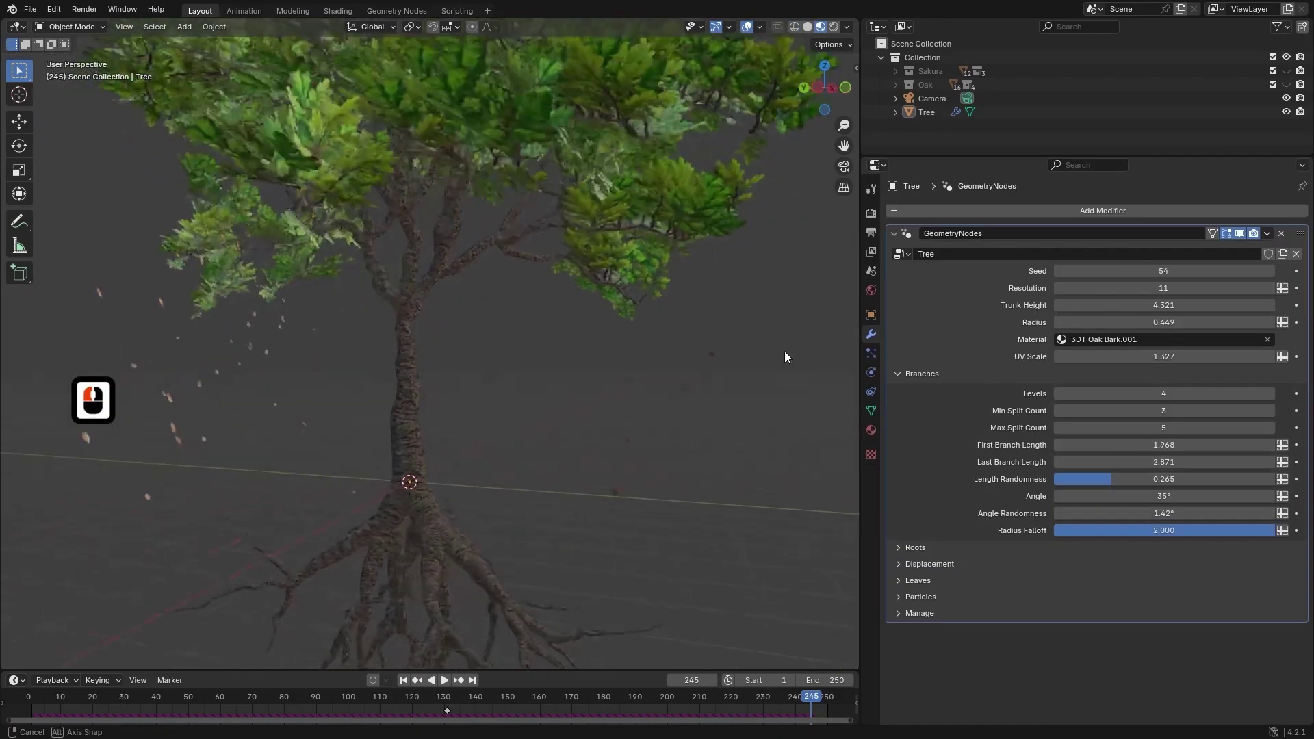
scroll(753, 345, "down", 2)
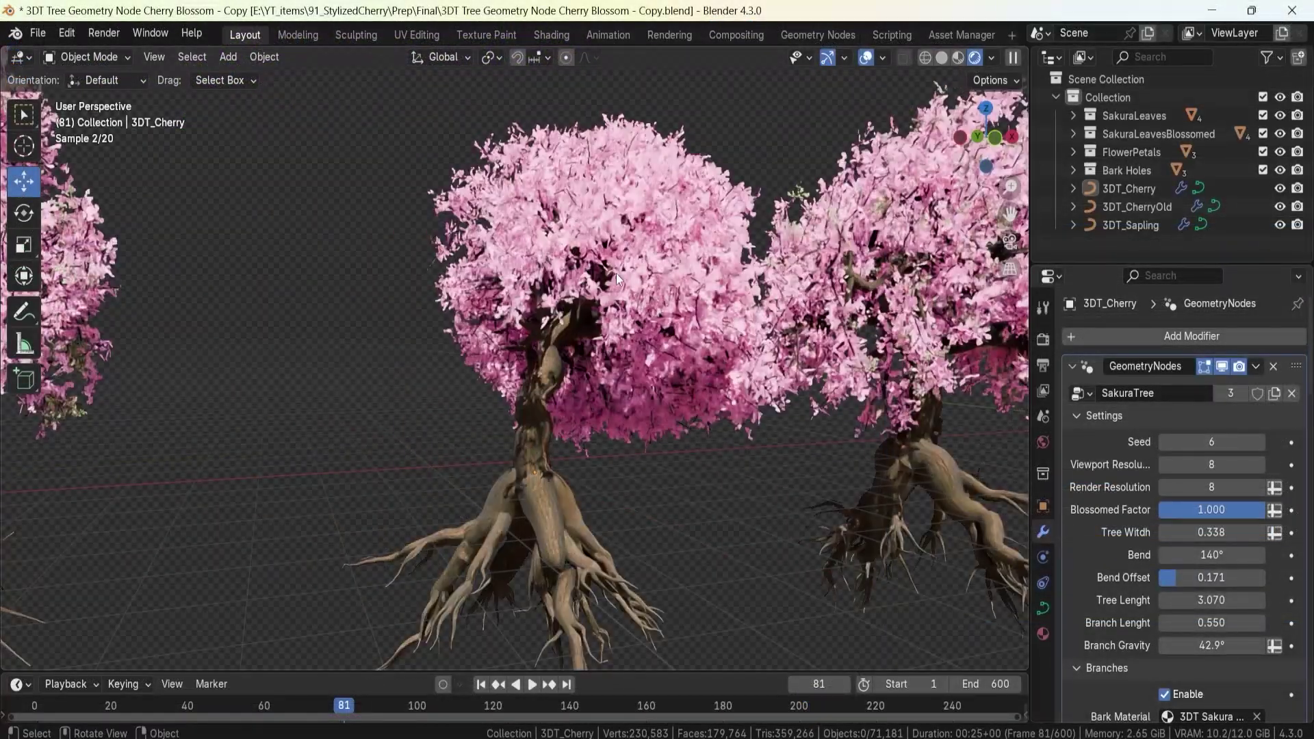
- Give the cherry tree Bend Offset 0.500, Tree Lenght 4.020 and Min Branch Count 0
middle_click_drag(616, 273, 618, 417)
left_click_drag(1188, 578, 1266, 600)
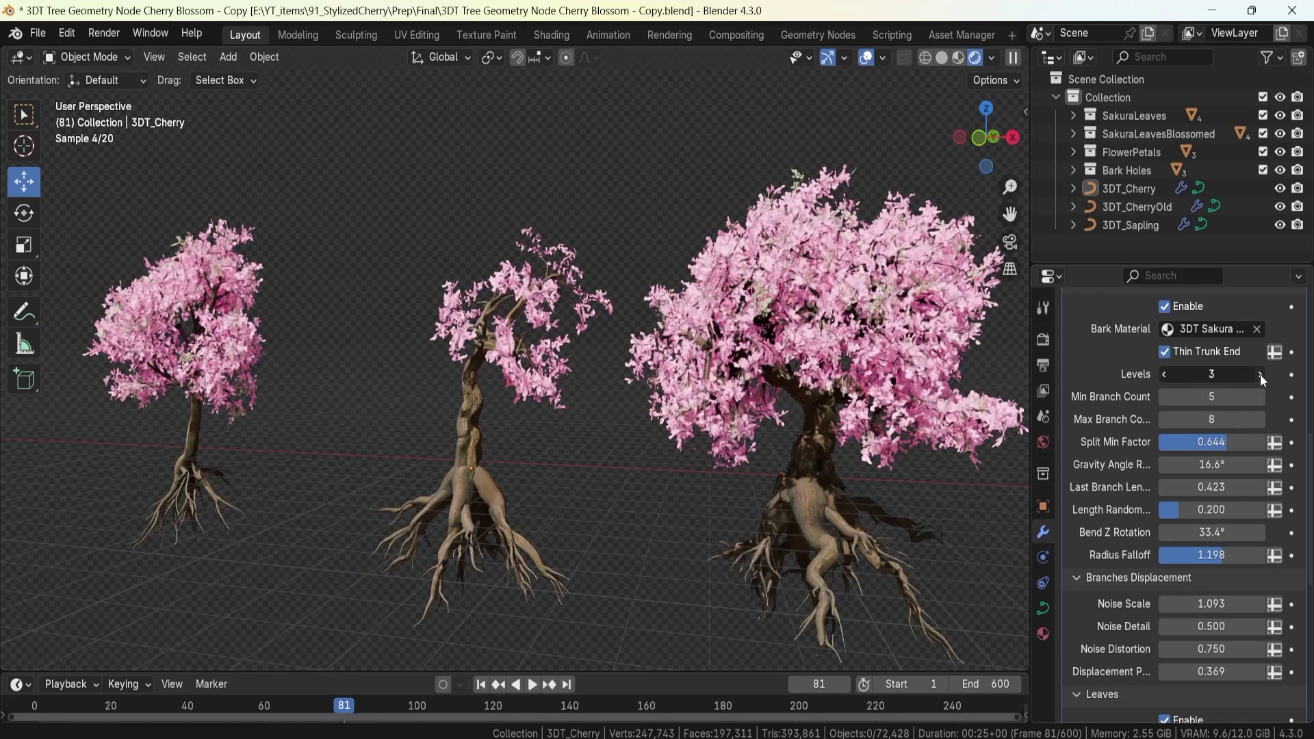
left_click(1260, 375)
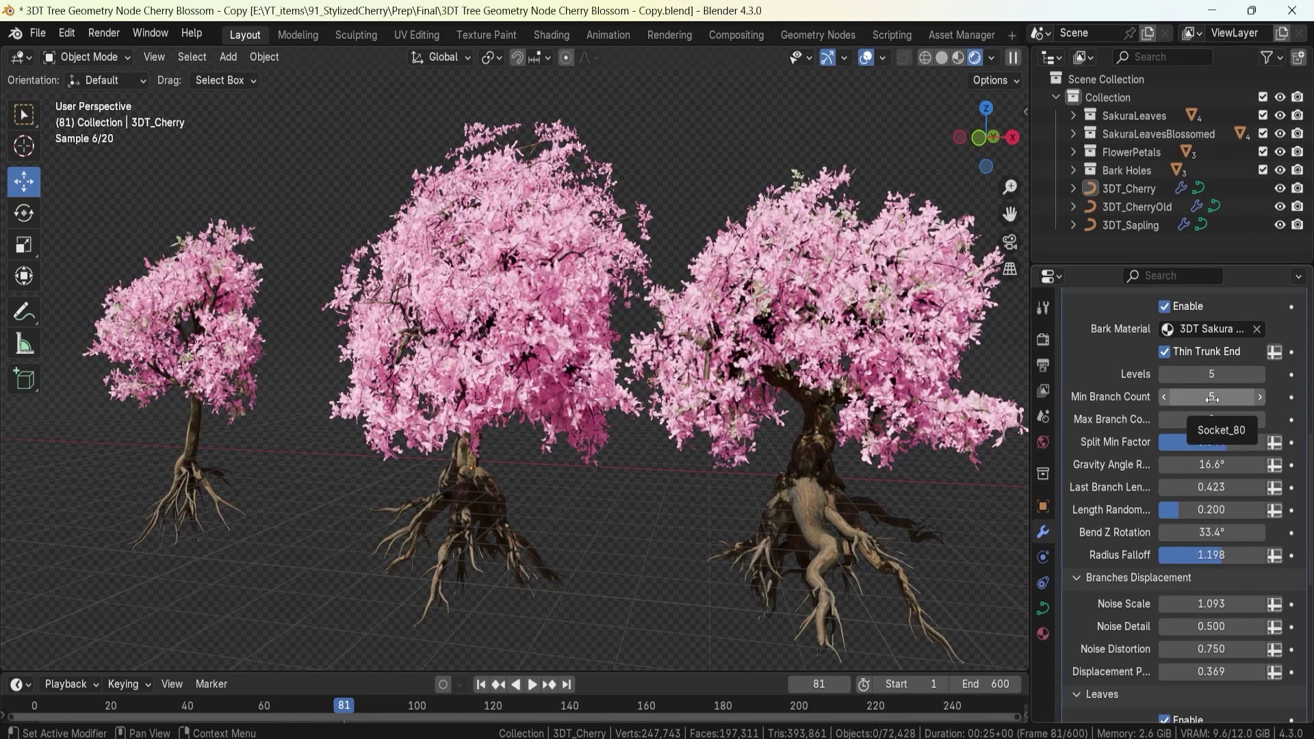
key("Return")
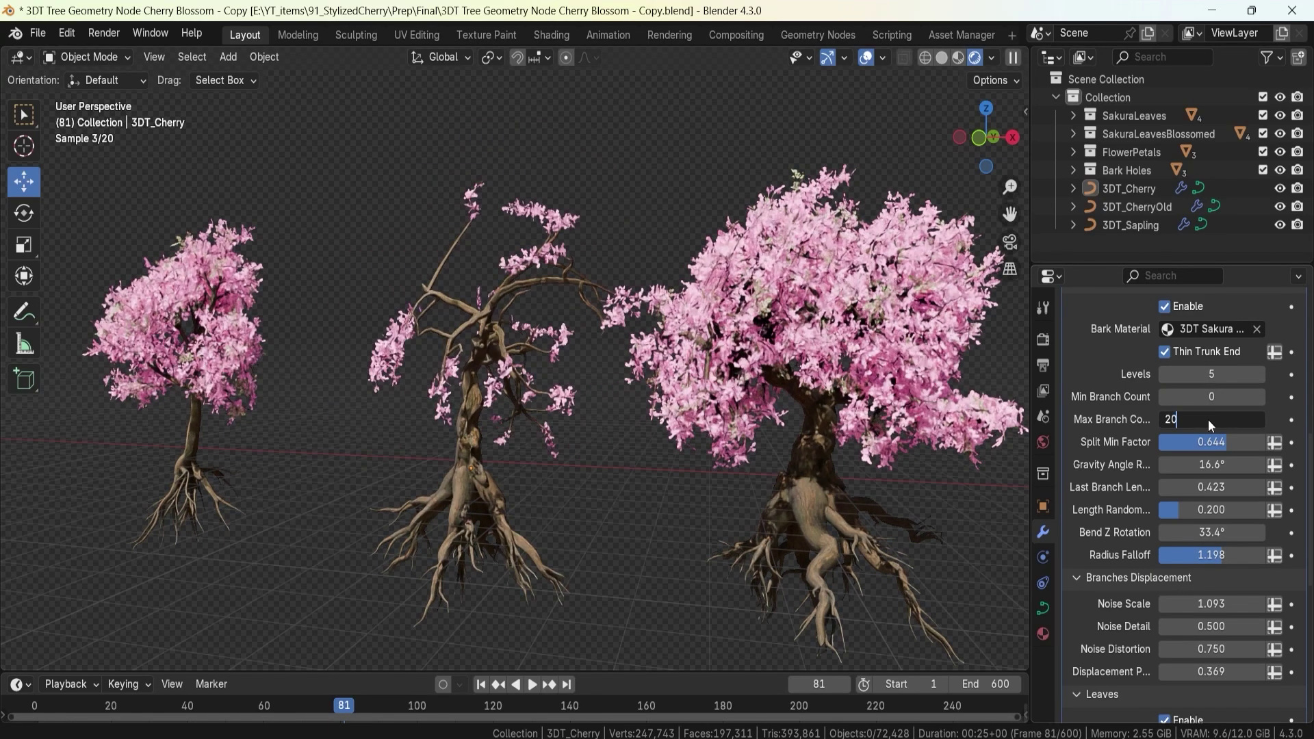